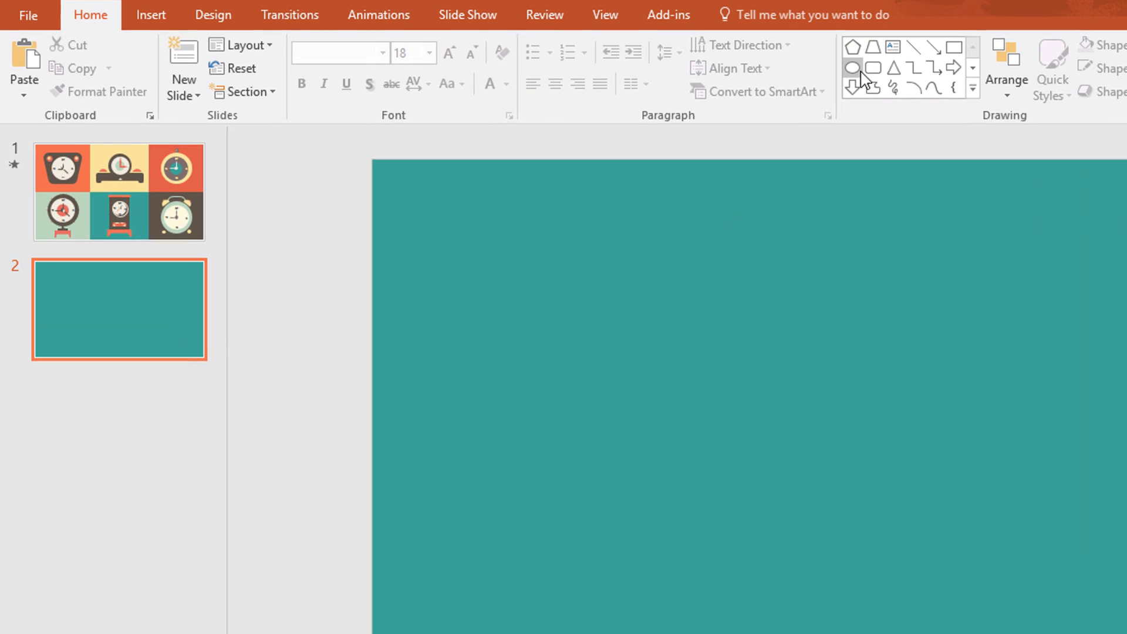
# Draw a circle about 4.3 inches across on the empty teal slide, with a brown fill and no outline
pyautogui.click(695, 84)
pyautogui.moveTo(764, 375); pyautogui.dragTo(888, 512)
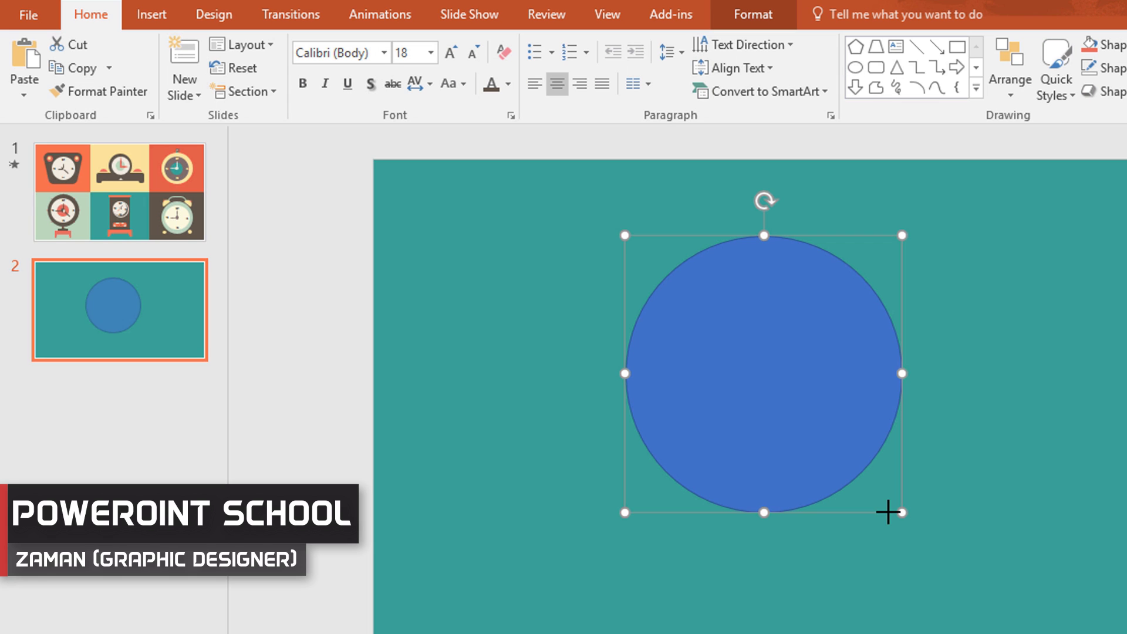
pyautogui.click(753, 15)
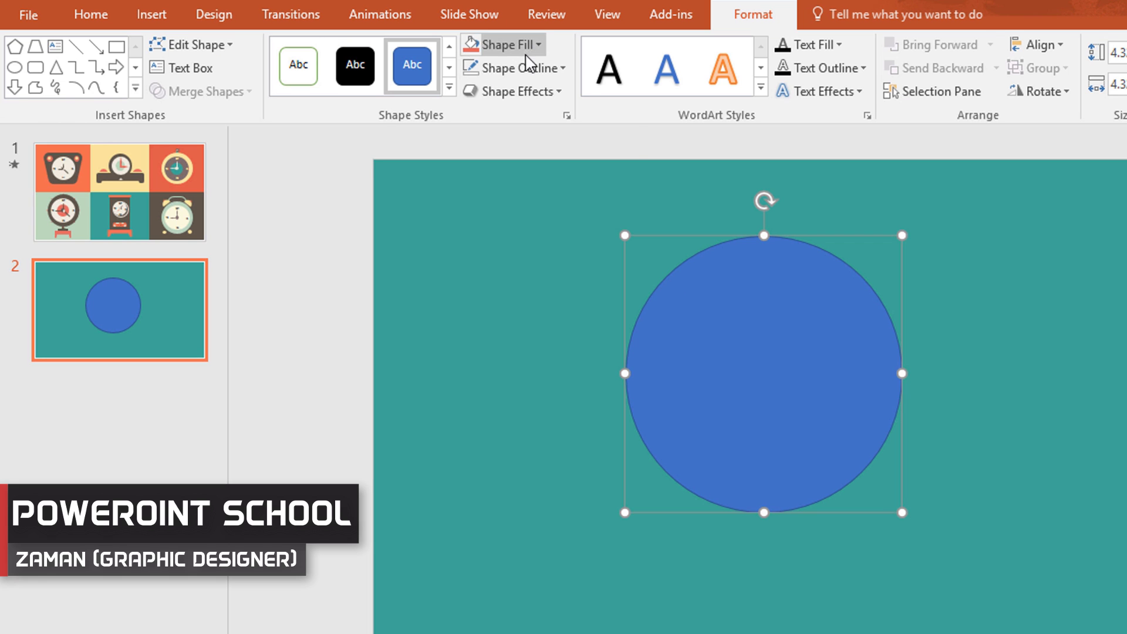
pyautogui.click(517, 46)
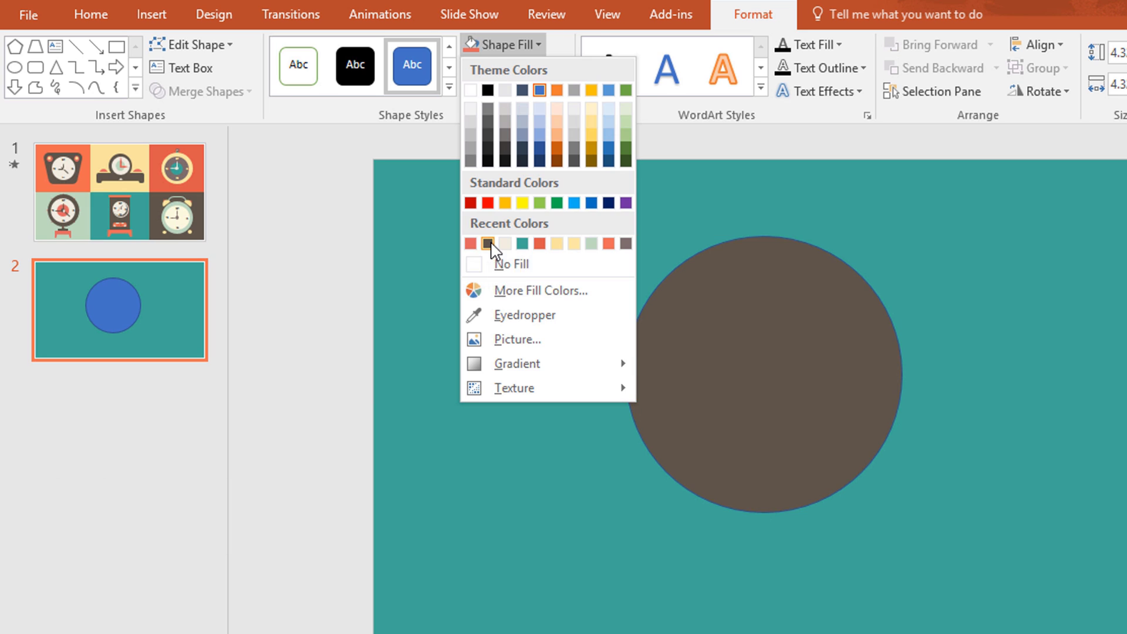
pyautogui.click(487, 243)
pyautogui.click(519, 68)
pyautogui.click(577, 288)
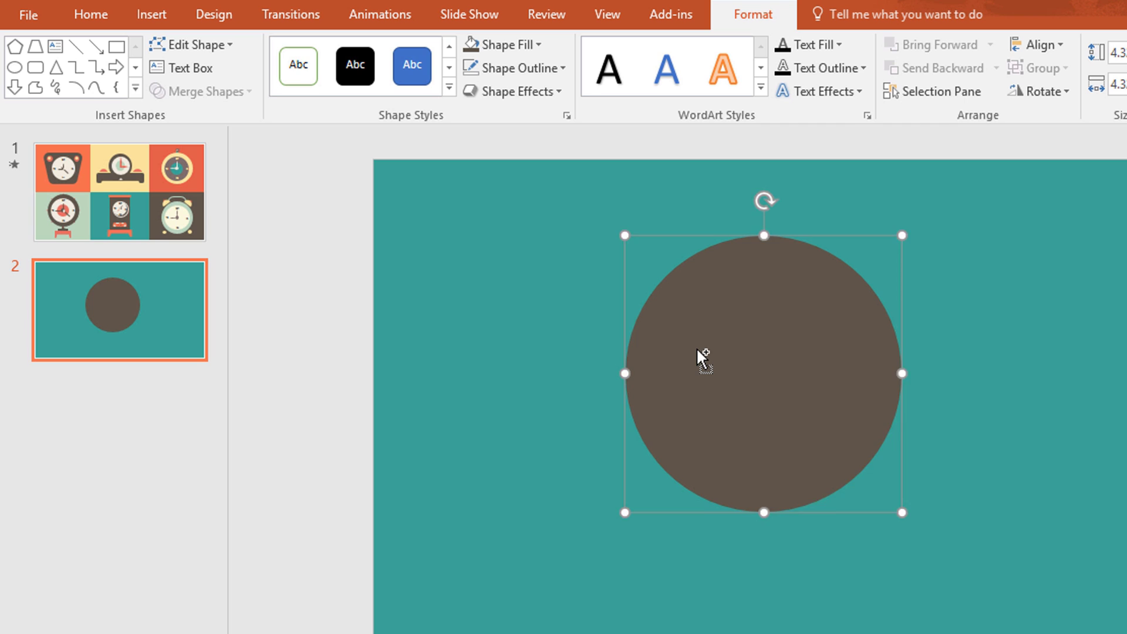
# Duplicate the brown circle and fill the copy with the recently used cream colour
pyautogui.hotkey('ctrl', 'd')
pyautogui.click(537, 51)
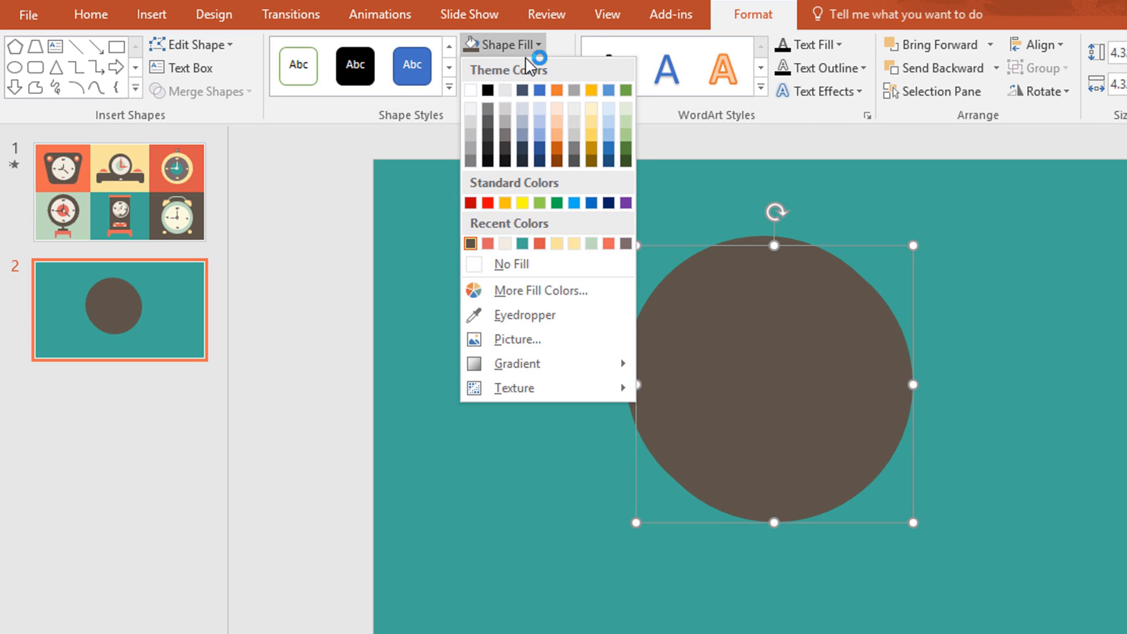
pyautogui.click(508, 244)
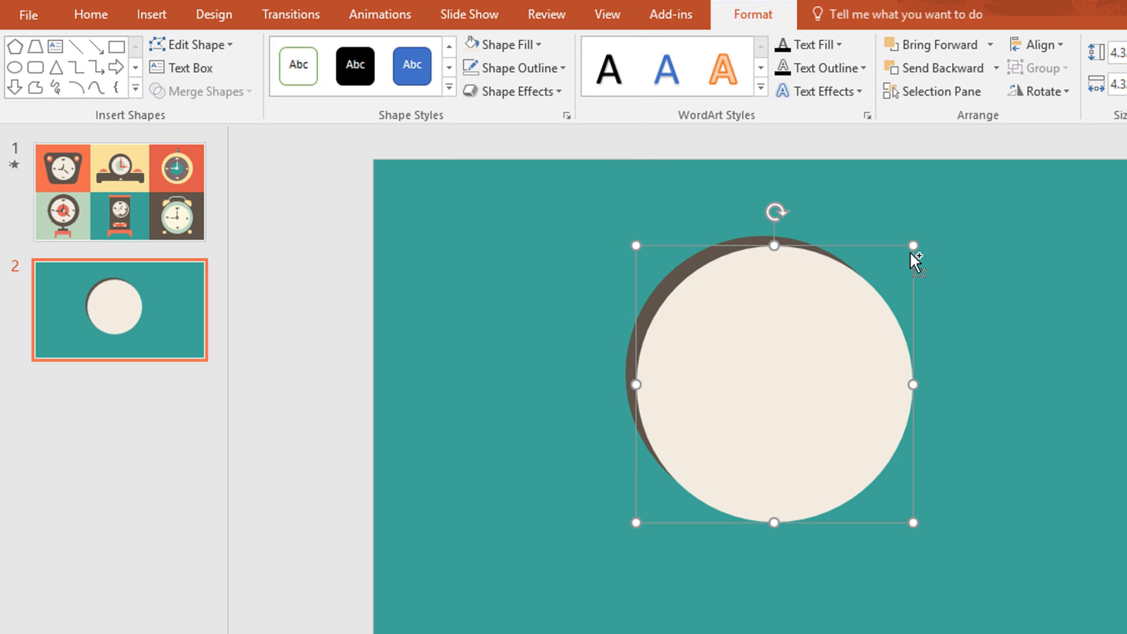
# Resize the cream circle to about 3.3 inches across and centre it inside the brown circle
pyautogui.moveTo(912, 251); pyautogui.dragTo(869, 310)
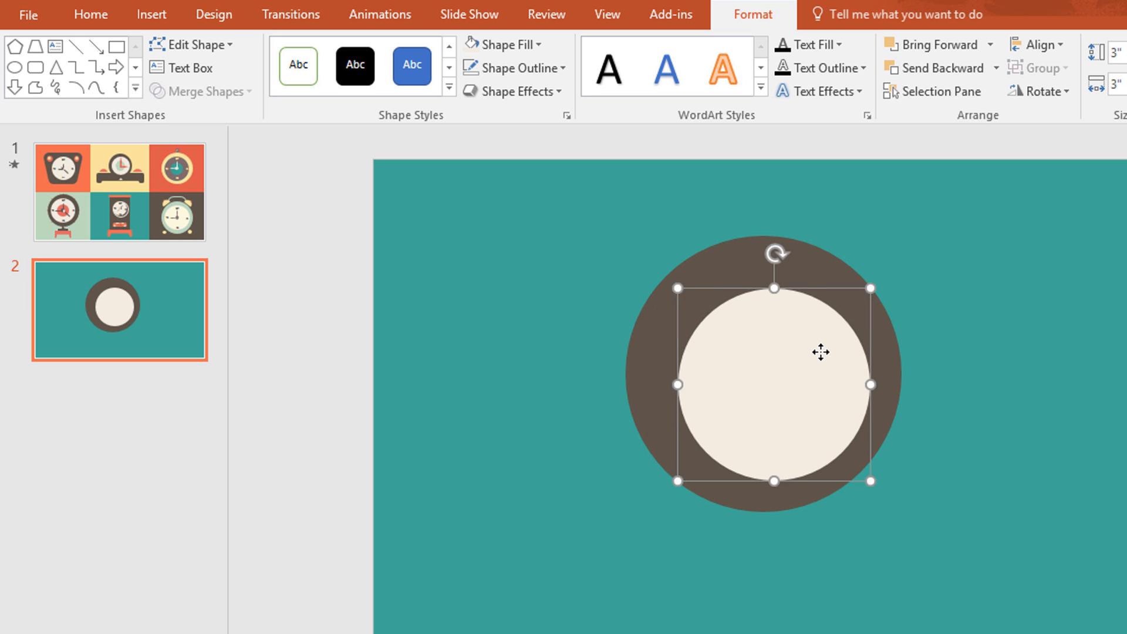
pyautogui.moveTo(820, 353); pyautogui.dragTo(814, 347)
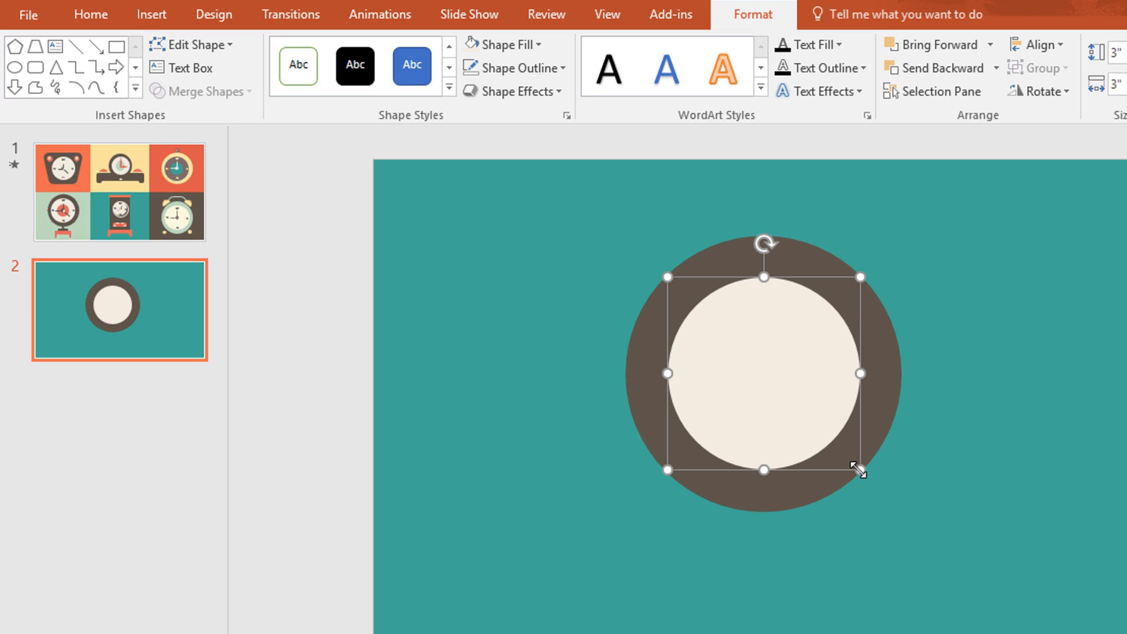
pyautogui.moveTo(858, 470); pyautogui.dragTo(867, 479)
# Duplicate the cream circle and fill the copy with the recently used coral colour
pyautogui.click(747, 330)
pyautogui.hotkey('ctrl', 'd')
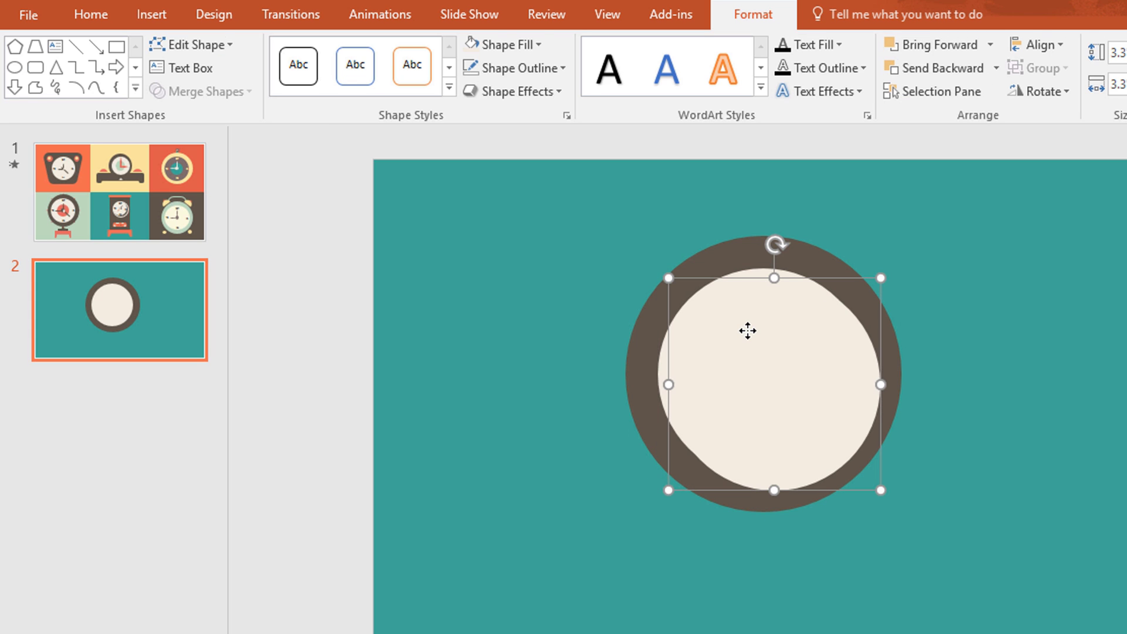
pyautogui.click(517, 47)
pyautogui.click(506, 244)
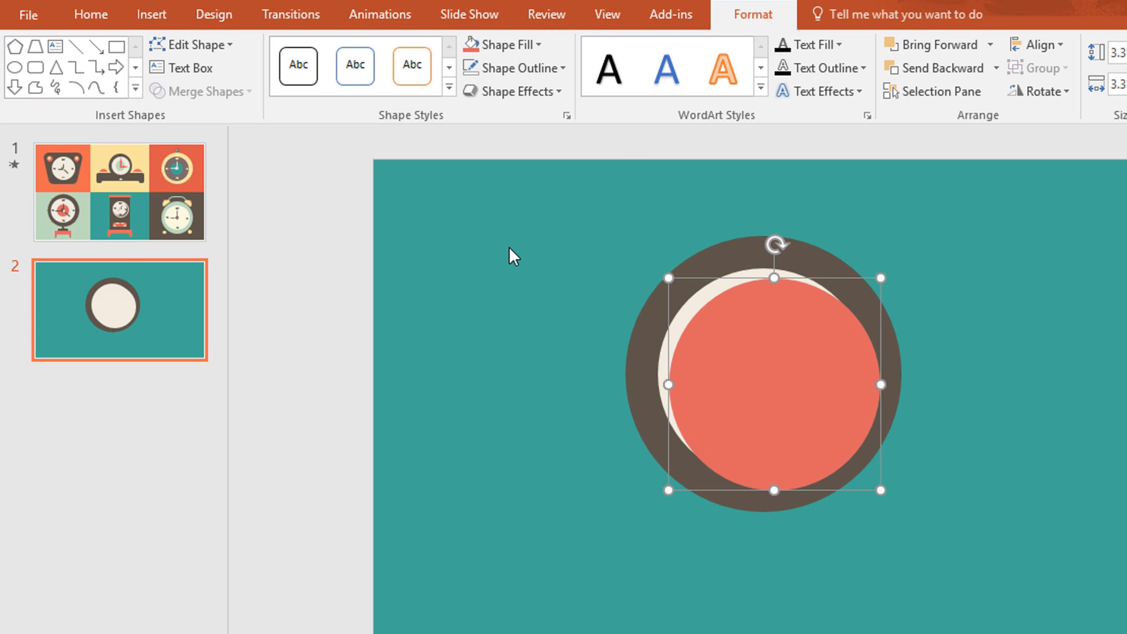
# Shrink the coral circle to about 1.7 inches across and centre it on the clock face
pyautogui.moveTo(875, 281); pyautogui.dragTo(837, 325)
pyautogui.moveTo(805, 360); pyautogui.dragTo(796, 351)
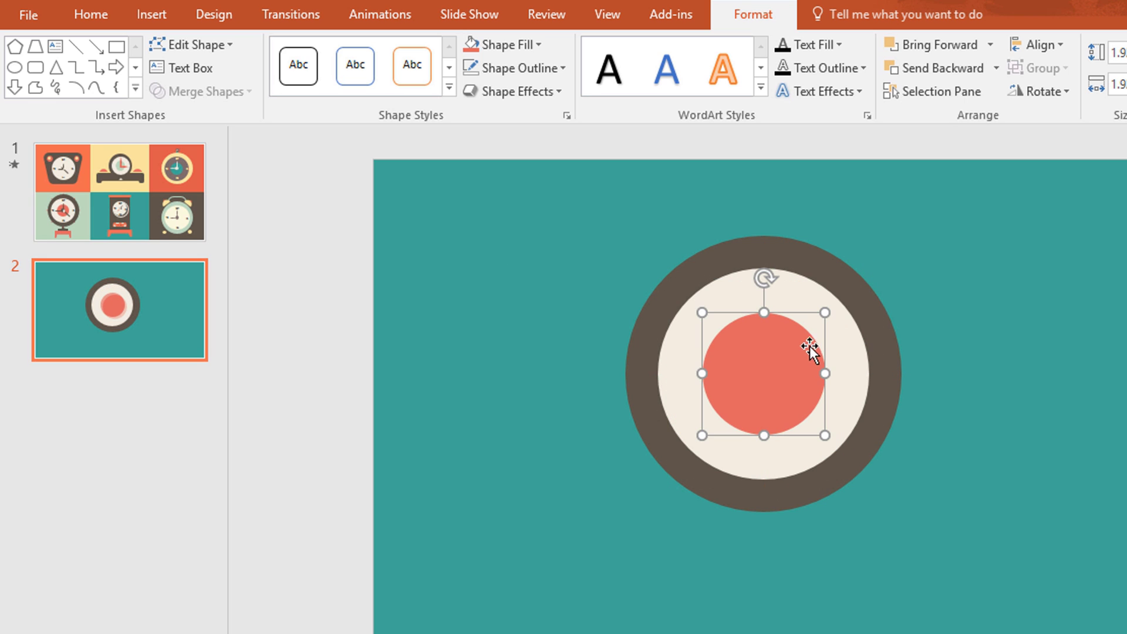
pyautogui.keyDown('ctrl'); pyautogui.scroll(4, 820, 368); pyautogui.keyUp('ctrl')
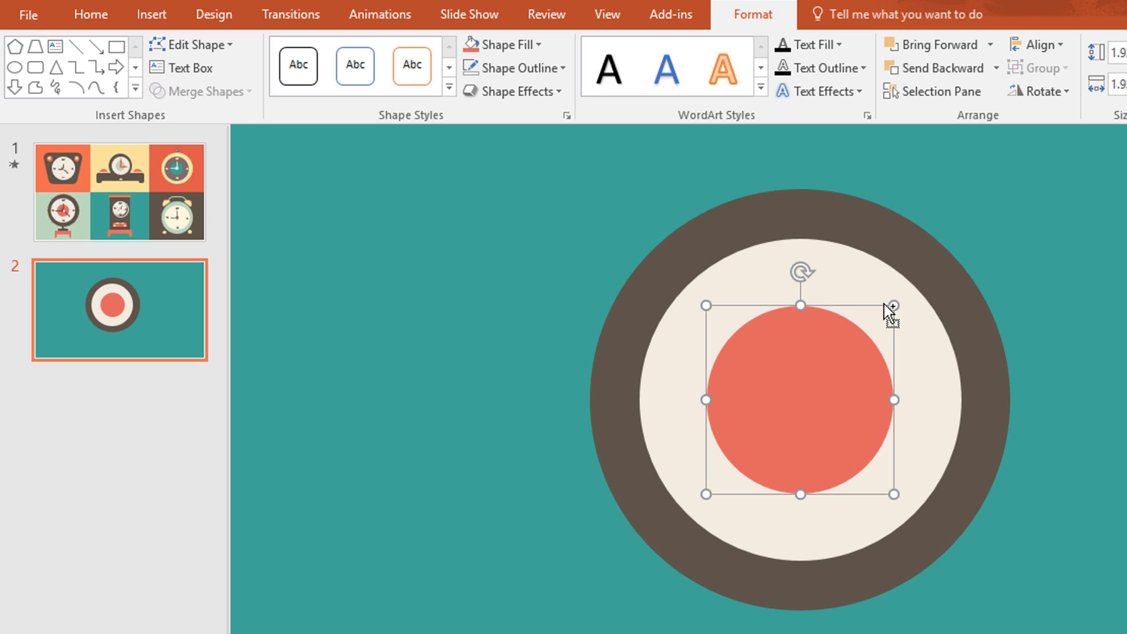
pyautogui.moveTo(894, 306); pyautogui.dragTo(883, 327)
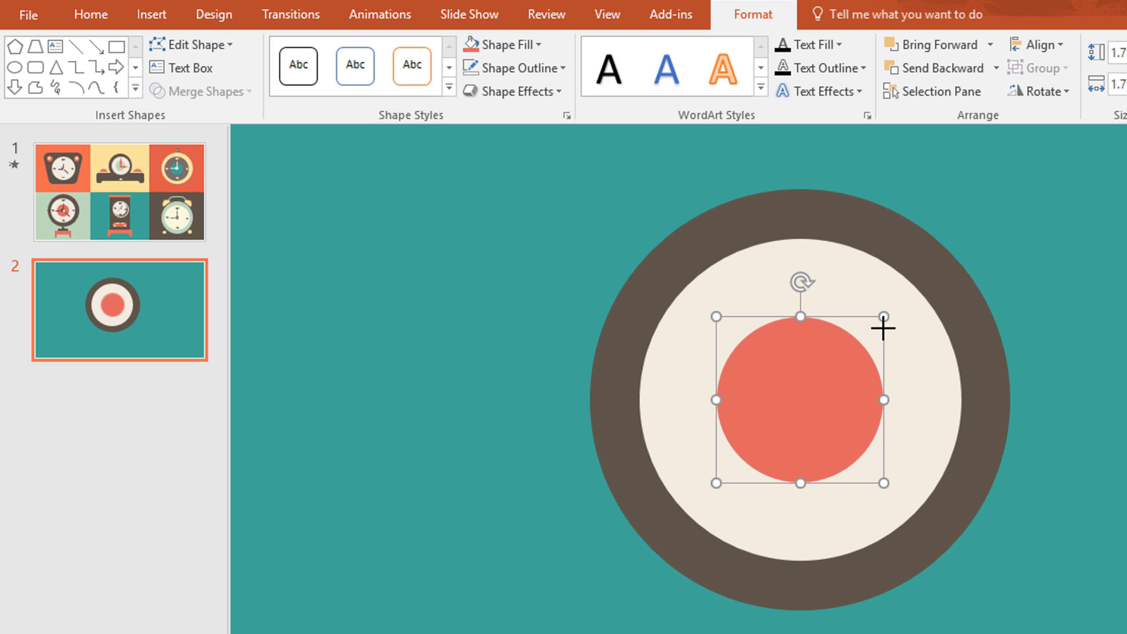
pyautogui.moveTo(843, 379); pyautogui.dragTo(844, 379)
# Duplicate the coral circle, fill the copy brown and shrink it to about 0.6 inch at the centre of the dial
pyautogui.hotkey('ctrl', 'd')
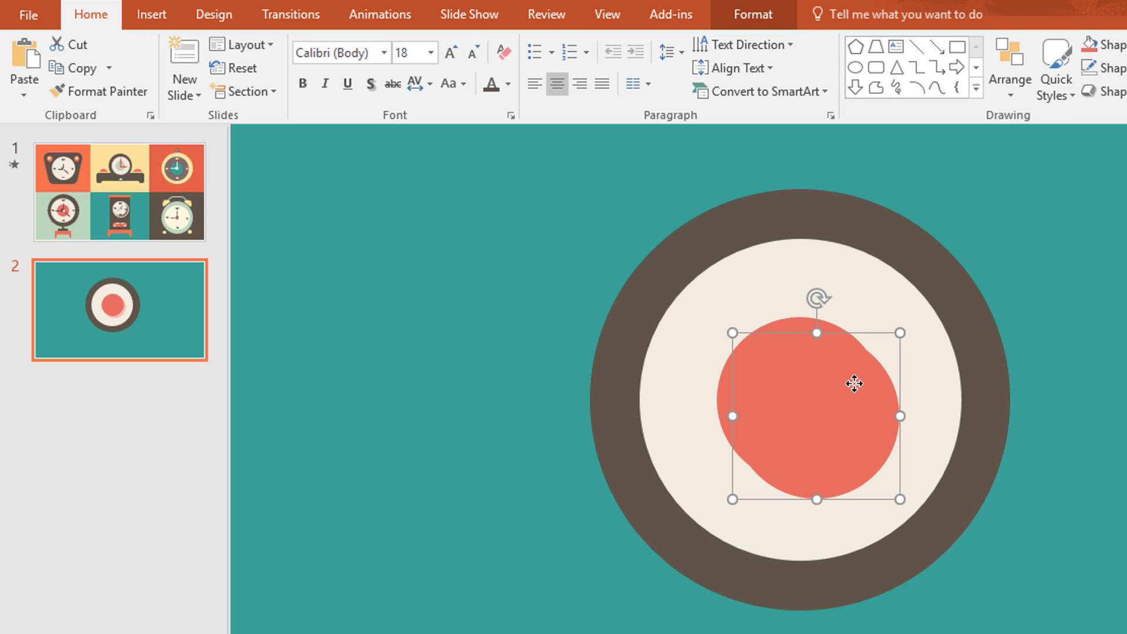
pyautogui.click(757, 17)
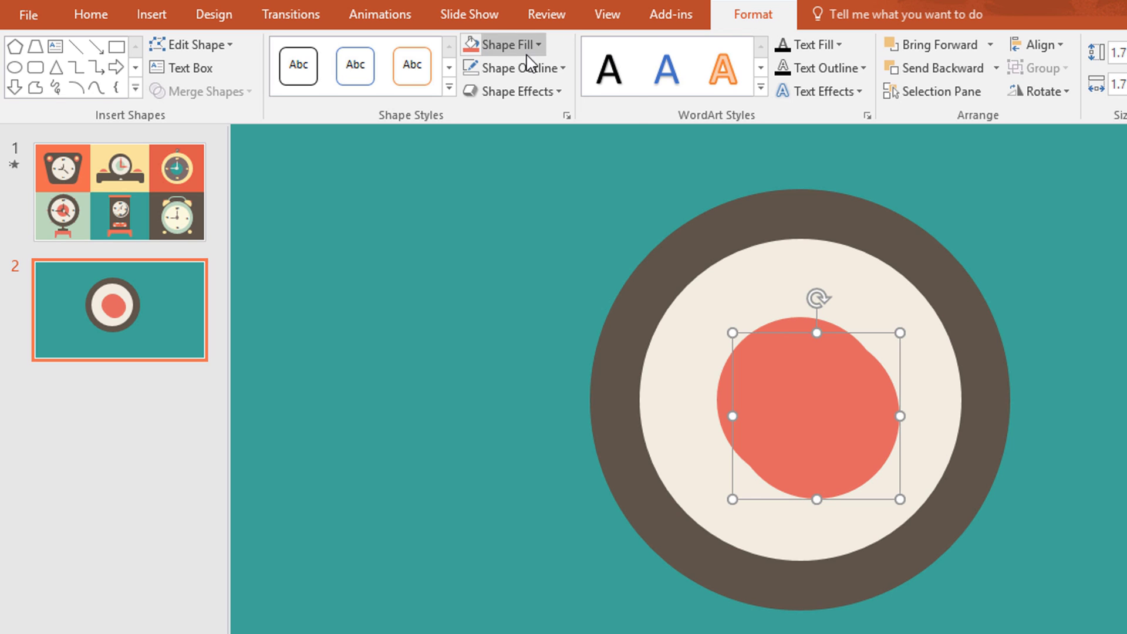
pyautogui.click(540, 45)
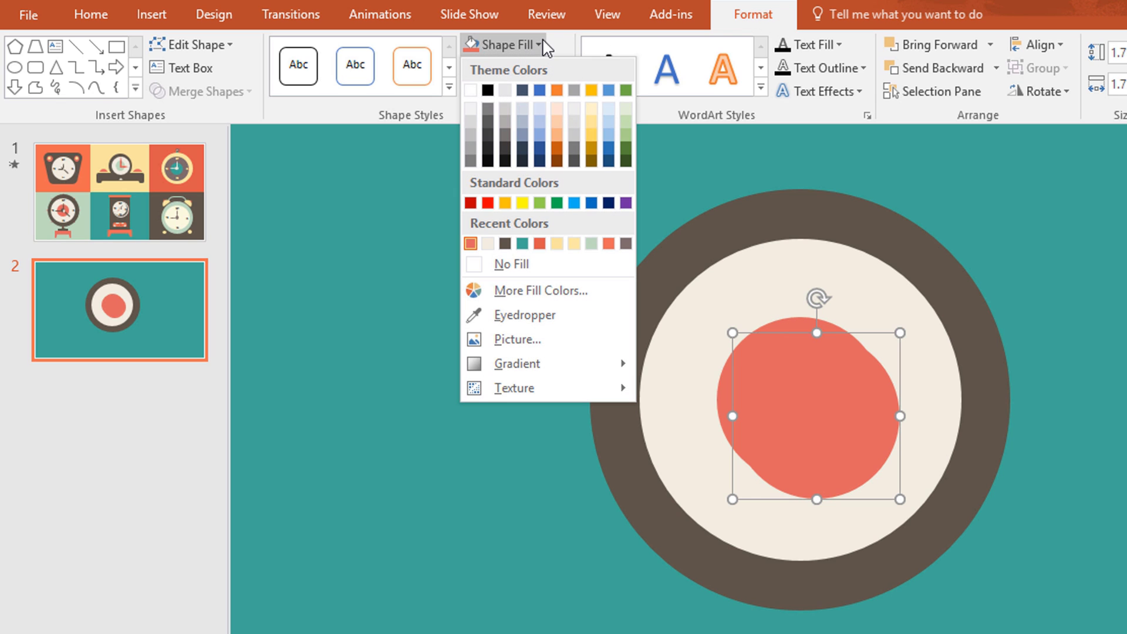
pyautogui.click(506, 244)
pyautogui.moveTo(900, 336); pyautogui.dragTo(830, 429)
# Duplicate the small brown circle and give the copy a cream outline with no fill
pyautogui.hotkey('ctrl', 'd')
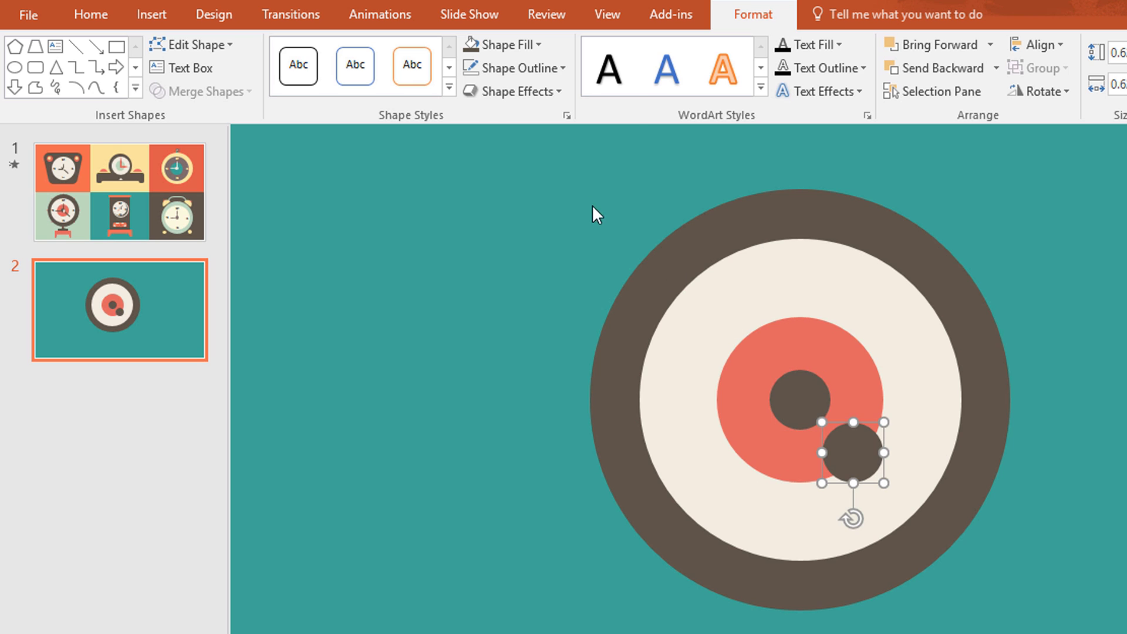
pyautogui.click(551, 69)
pyautogui.click(509, 267)
pyautogui.click(520, 45)
pyautogui.click(584, 273)
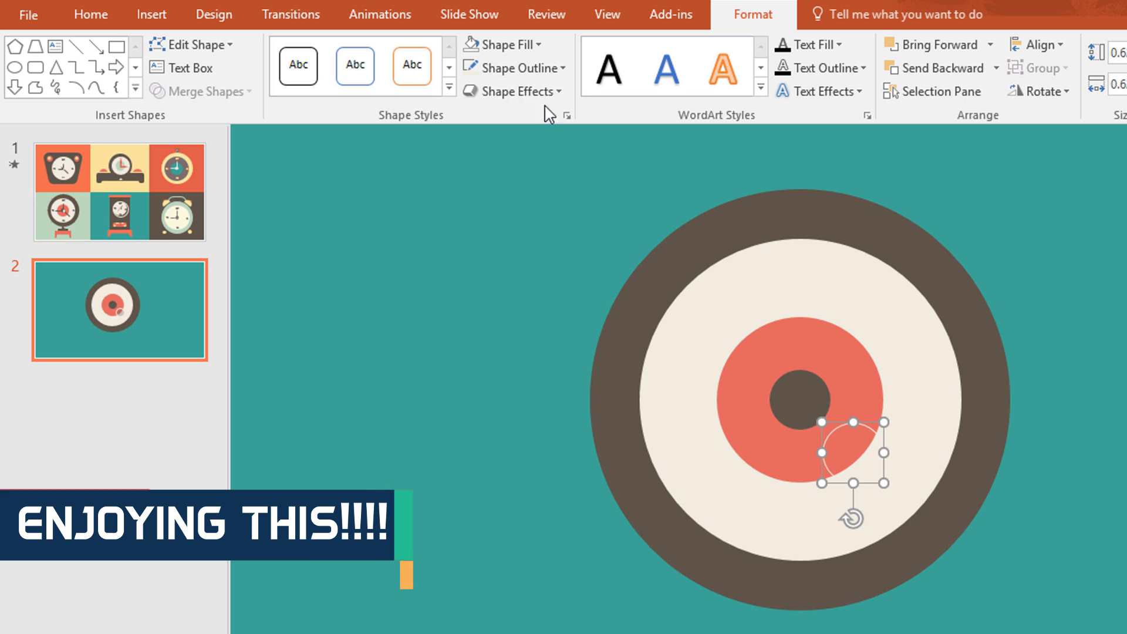
# Set the ring's outline weight to 4½ pt and fit it, about 0.28 inch across, in the middle of the small brown circle
pyautogui.click(548, 68)
pyautogui.moveTo(622, 367)
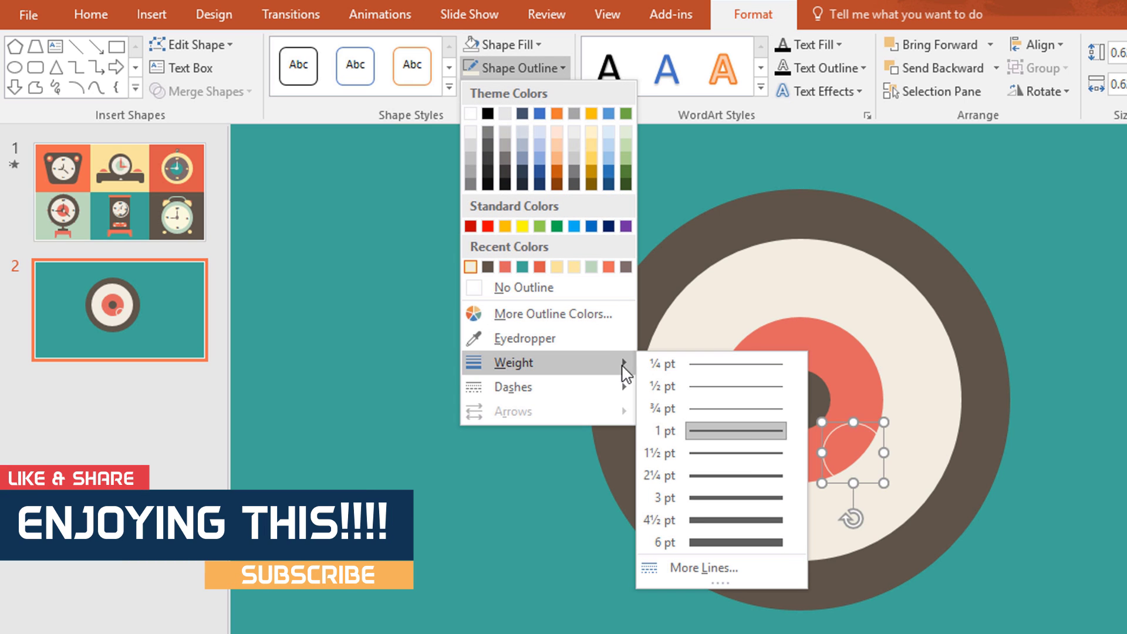
pyautogui.click(776, 521)
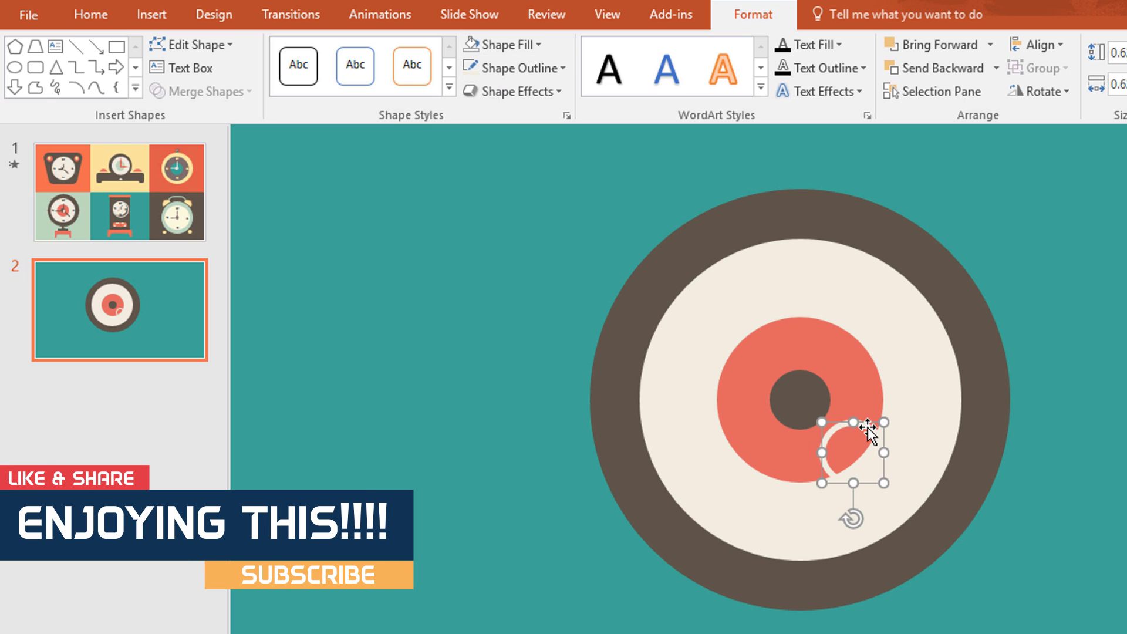
pyautogui.moveTo(868, 427); pyautogui.dragTo(815, 373)
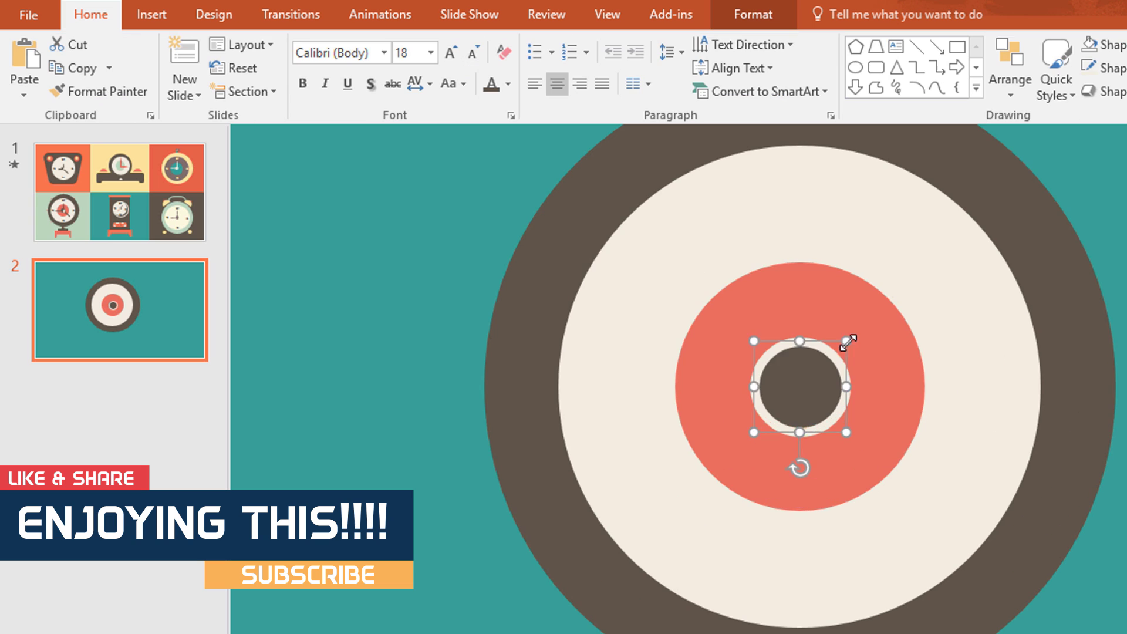
pyautogui.moveTo(845, 337); pyautogui.dragTo(820, 382)
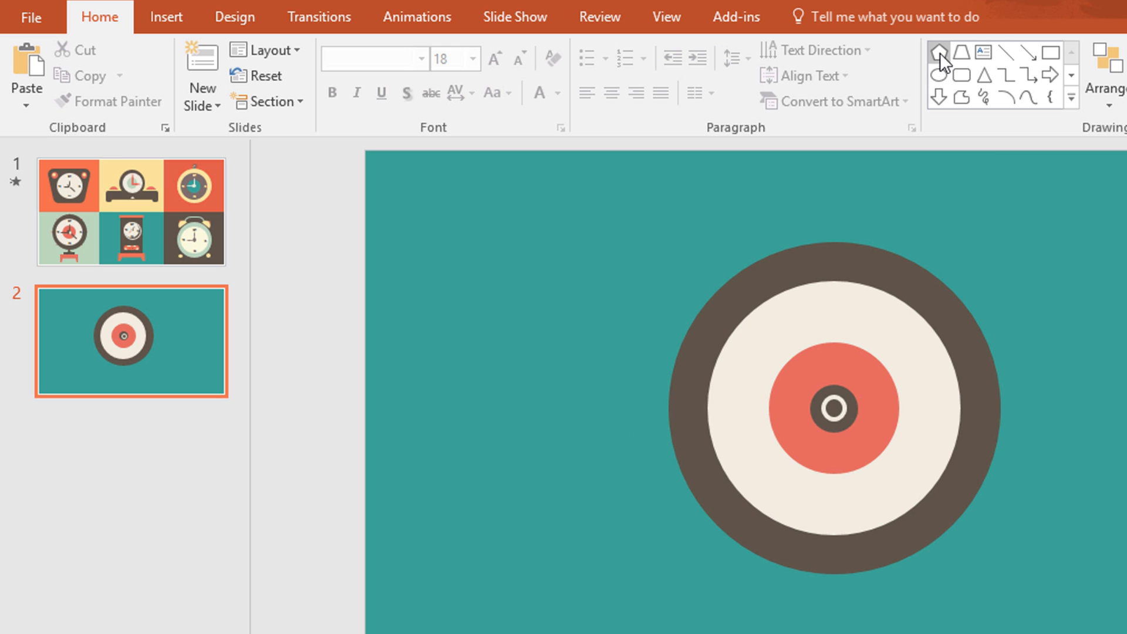
# Draw a narrow pentagon about 1.07 by 0.16 inches as a clock hand pointing up from the dial's centre
pyautogui.click(939, 53)
pyautogui.moveTo(839, 379)
pyautogui.mouseDown()
pyautogui.moveTo(834, 406)
pyautogui.moveTo(882, 419)
pyautogui.mouseUp()
pyautogui.scroll(4, 922, 439)
pyautogui.scroll(-1, 922, 439)
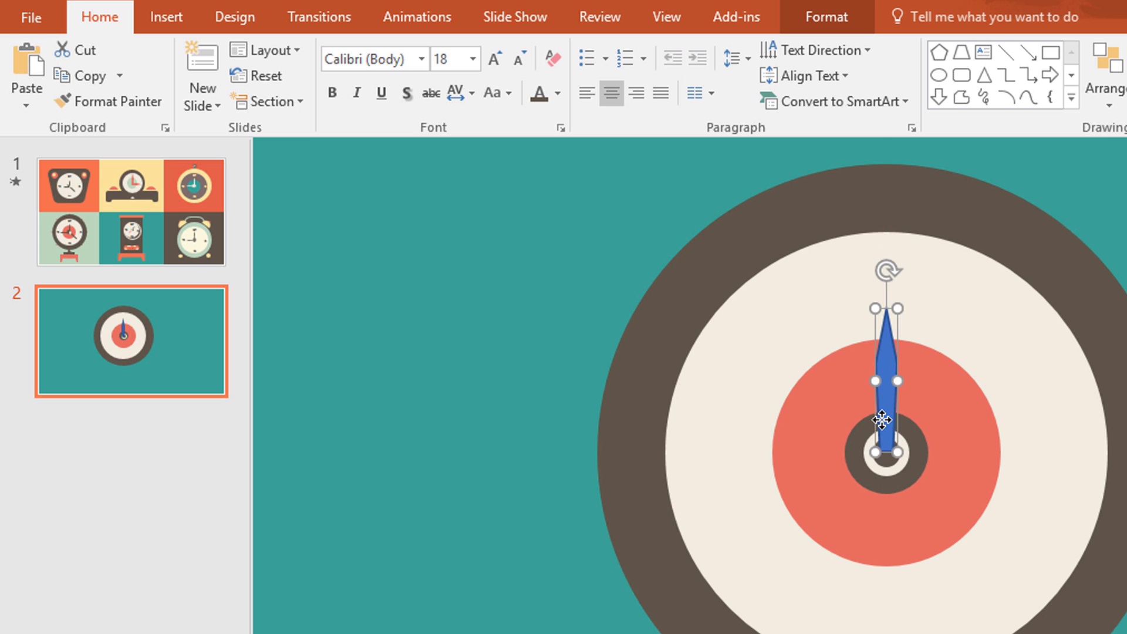
# Fill the clock hand with brown and remove its outline
pyautogui.click(827, 19)
pyautogui.click(591, 50)
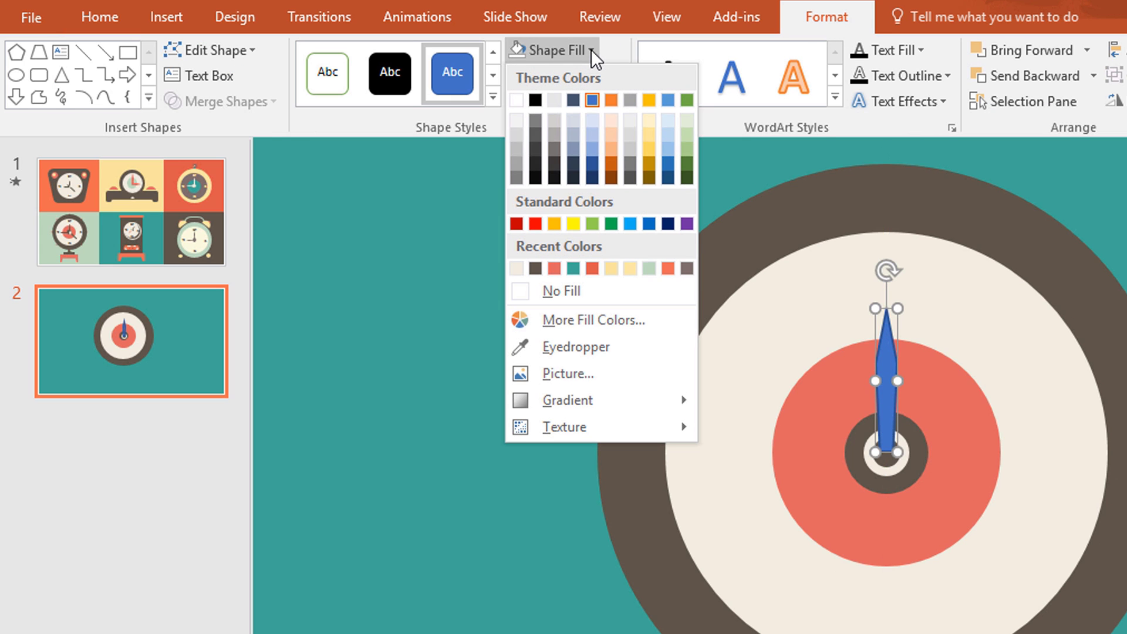
pyautogui.click(534, 270)
pyautogui.click(620, 76)
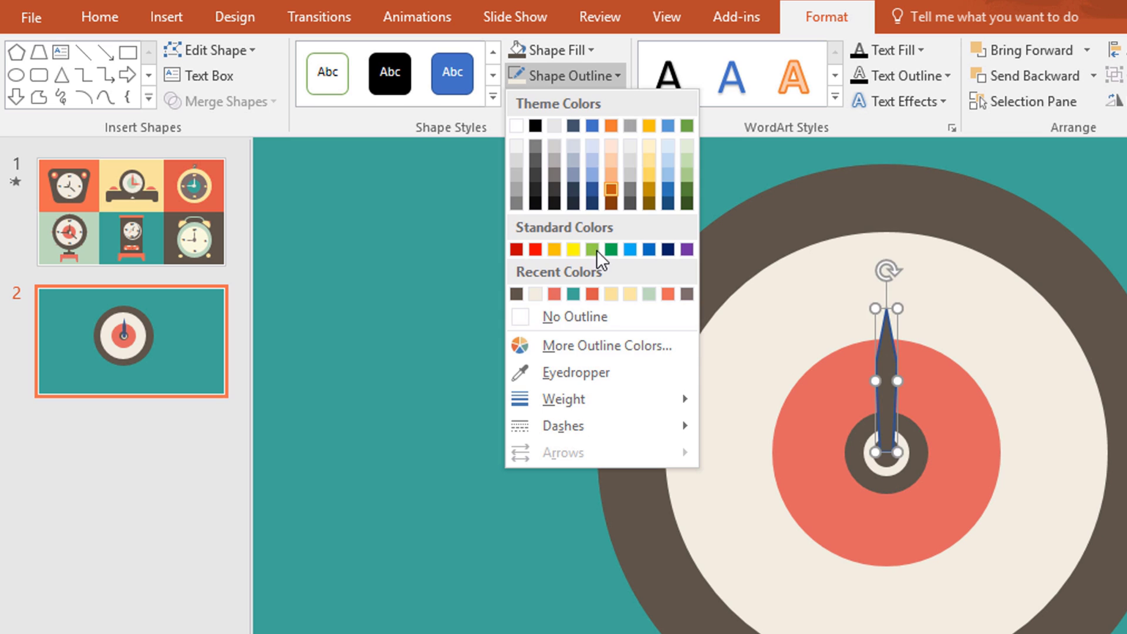
pyautogui.click(592, 316)
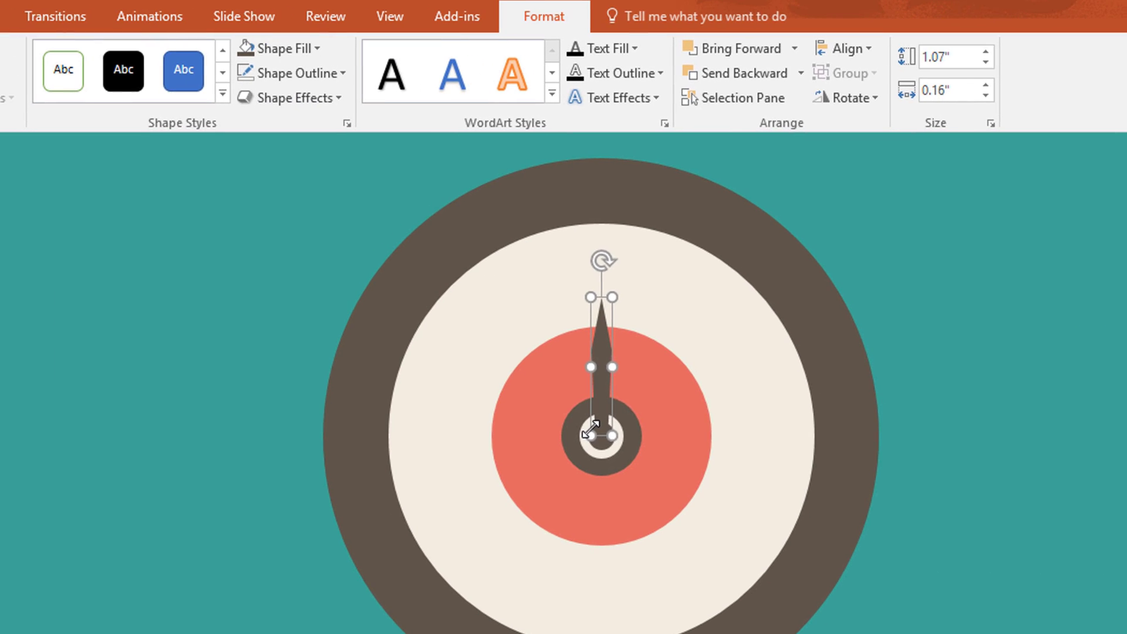
# Duplicate the hand, rotate the copy left 90°, attach it to the dial's centre pointing to nine o'clock and lengthen it slightly
pyautogui.hotkey('ctrl', 'd')
pyautogui.click(847, 104)
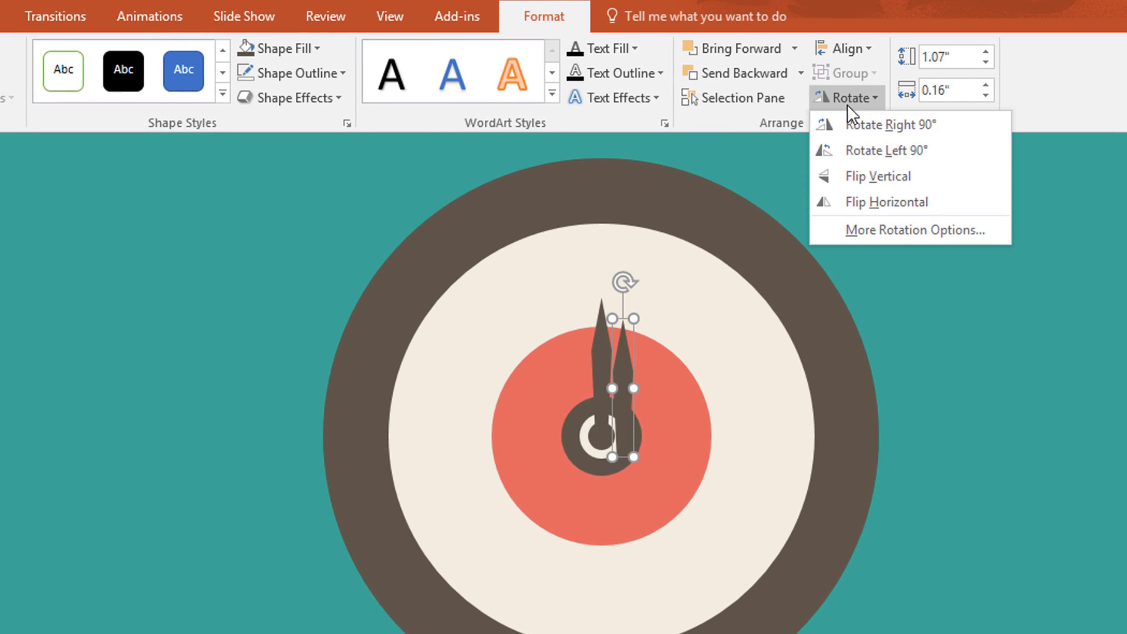
pyautogui.click(871, 158)
pyautogui.moveTo(669, 387); pyautogui.dragTo(577, 434)
pyautogui.moveTo(466, 422); pyautogui.dragTo(446, 425)
# Enlarge the vertical hand slightly and bring the cream centre ring to the front
pyautogui.click(601, 382)
pyautogui.moveTo(611, 297); pyautogui.dragTo(613, 291)
pyautogui.click(620, 417)
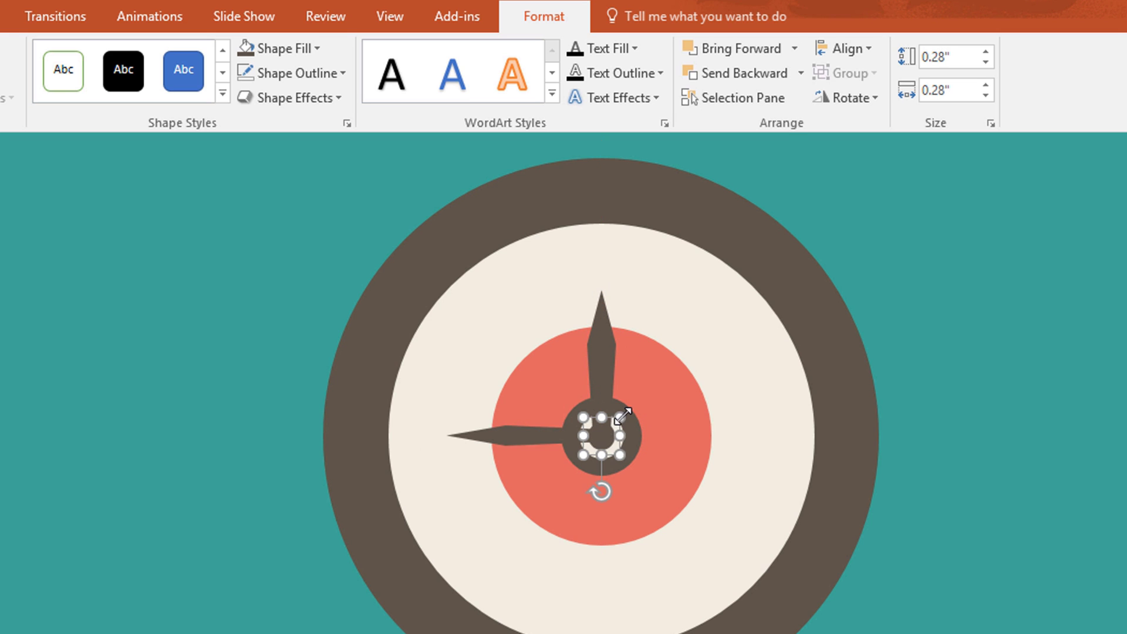
pyautogui.rightClick(621, 415)
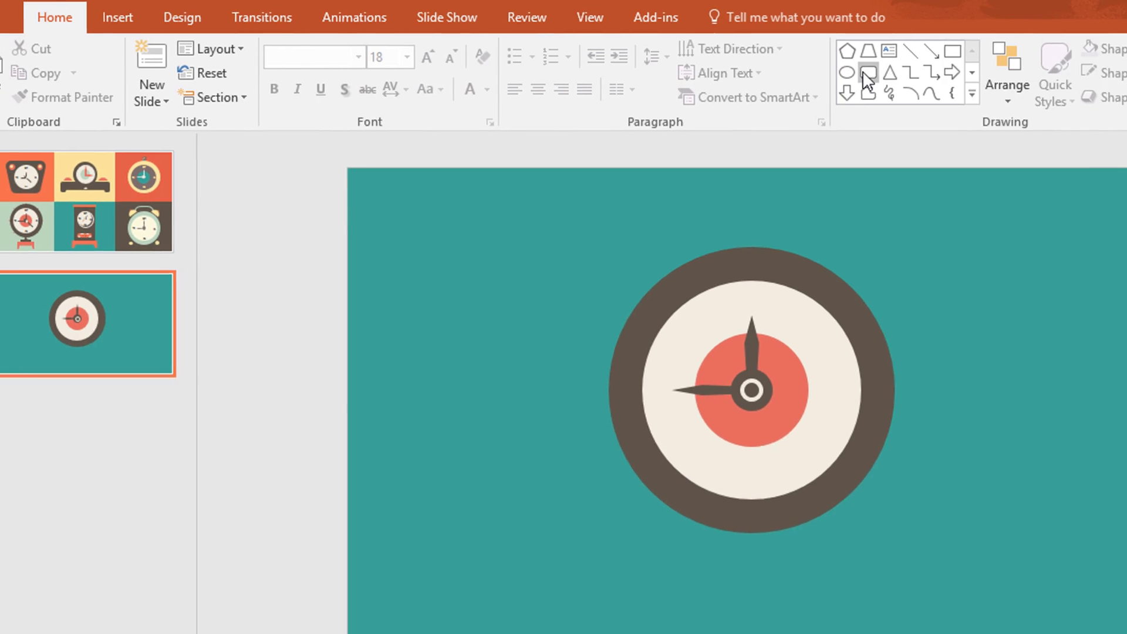
# Draw a tall, narrow rounded rectangle vertically through the clock's centre, extending slightly past the outer brown circle at both ends
pyautogui.click(680, 72)
pyautogui.moveTo(601, 223); pyautogui.dragTo(547, 552)
pyautogui.moveTo(775, 541); pyautogui.dragTo(777, 542)
pyautogui.moveTo(786, 217); pyautogui.dragTo(787, 264)
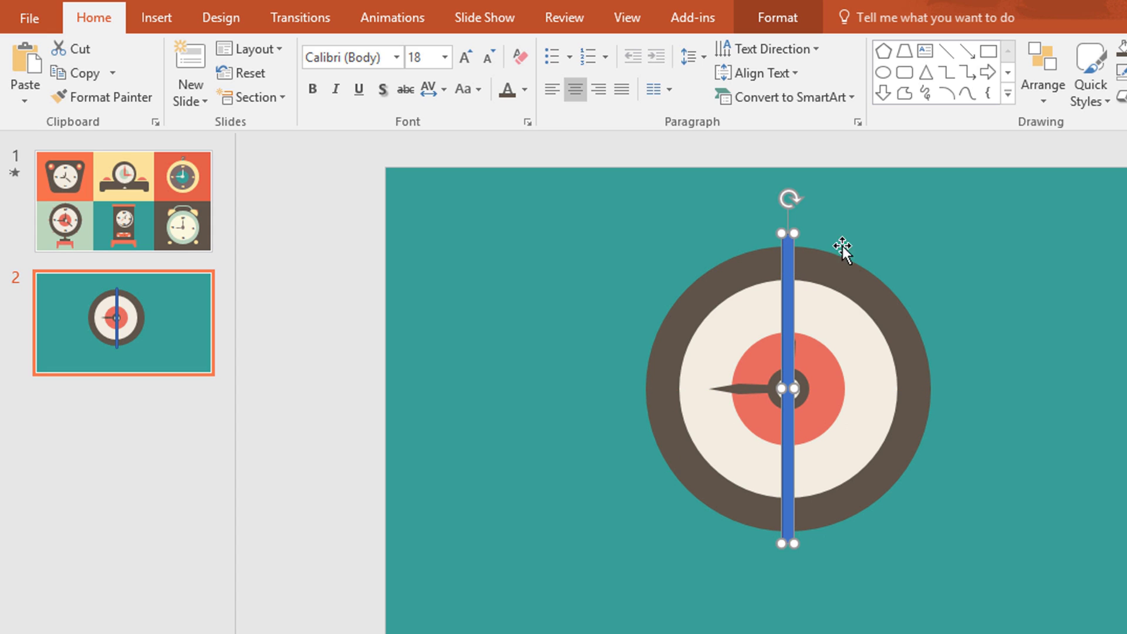
# Fill the vertical bar with coral and remove its outline
pyautogui.click(788, 24)
pyautogui.click(545, 47)
pyautogui.click(519, 255)
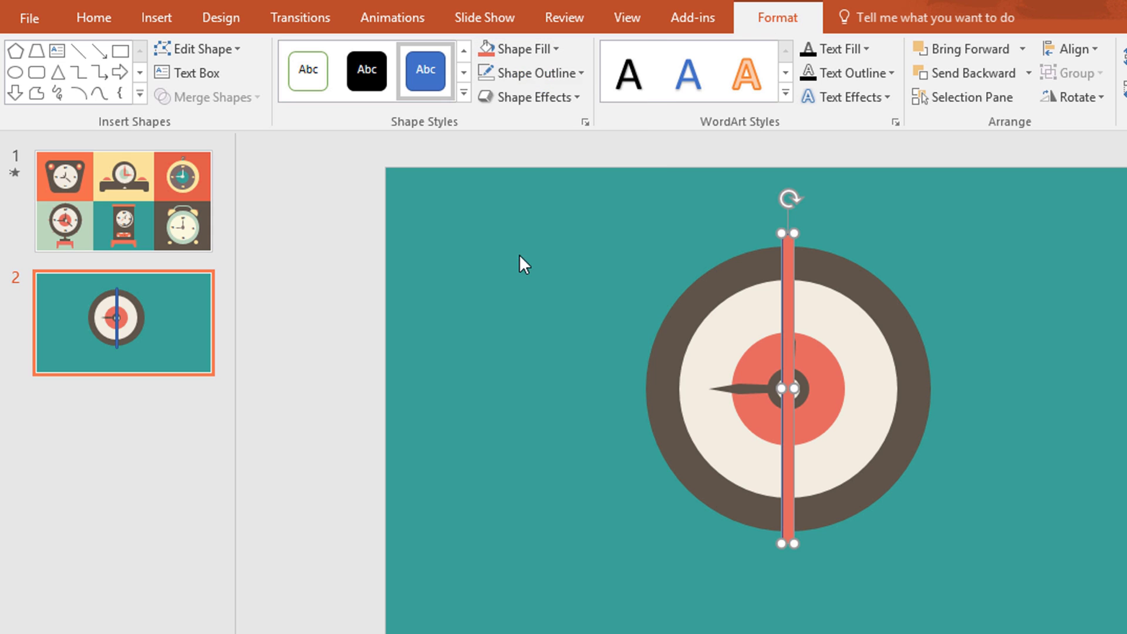
pyautogui.click(579, 72)
pyautogui.click(591, 299)
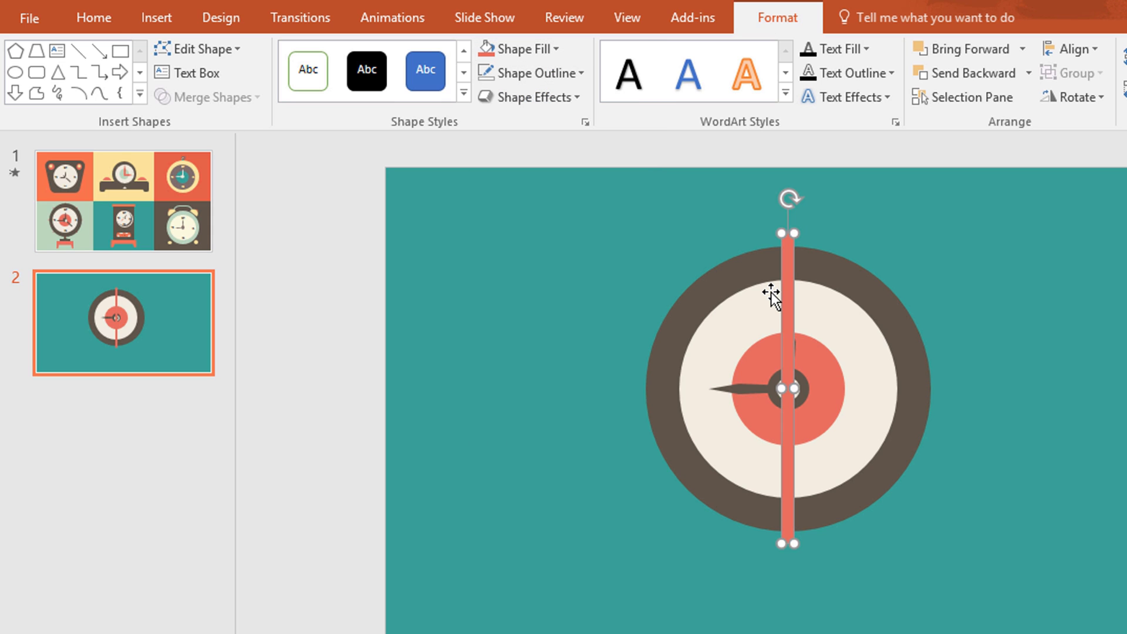
# Duplicate the coral bar and rotate the copies about the clock's centre so four bars form eight evenly spaced spokes
pyautogui.hotkey('ctrl', 'd')
pyautogui.moveTo(796, 297); pyautogui.dragTo(787, 288)
pyautogui.moveTo(787, 202); pyautogui.dragTo(941, 581)
pyautogui.hotkey('ctrl', 'd')
# Merge the four coral bars into a single shape with Union
pyautogui.keyDown('shift'); pyautogui.click(920, 389); pyautogui.keyUp('shift')
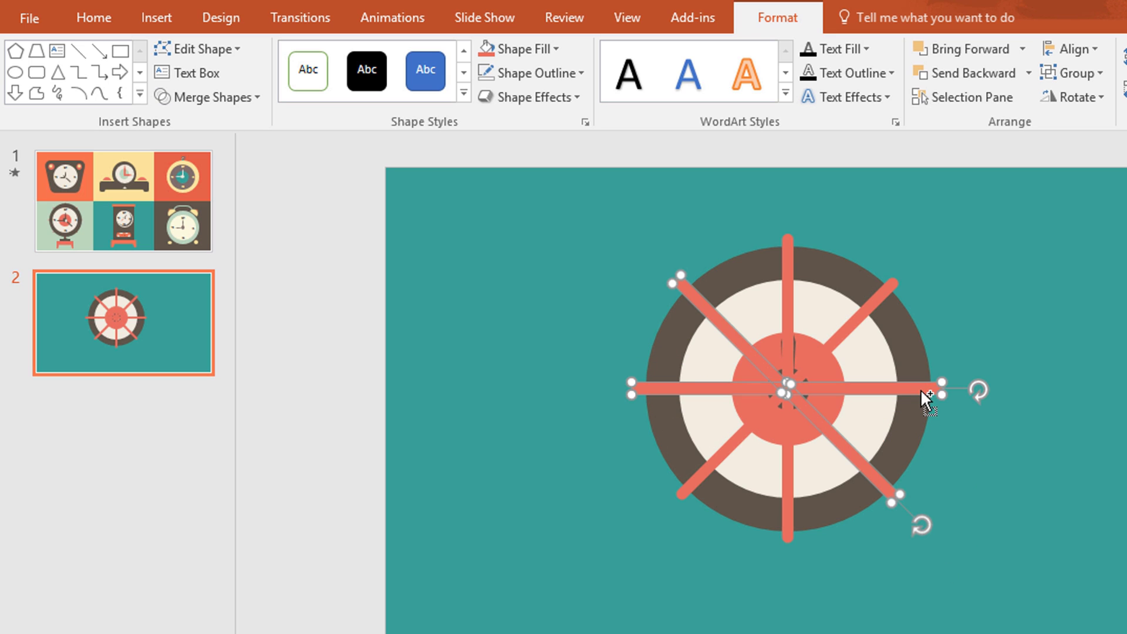
pyautogui.keyDown('shift'); pyautogui.click(865, 310); pyautogui.keyUp('shift')
pyautogui.keyDown('shift'); pyautogui.click(784, 248); pyautogui.keyUp('shift')
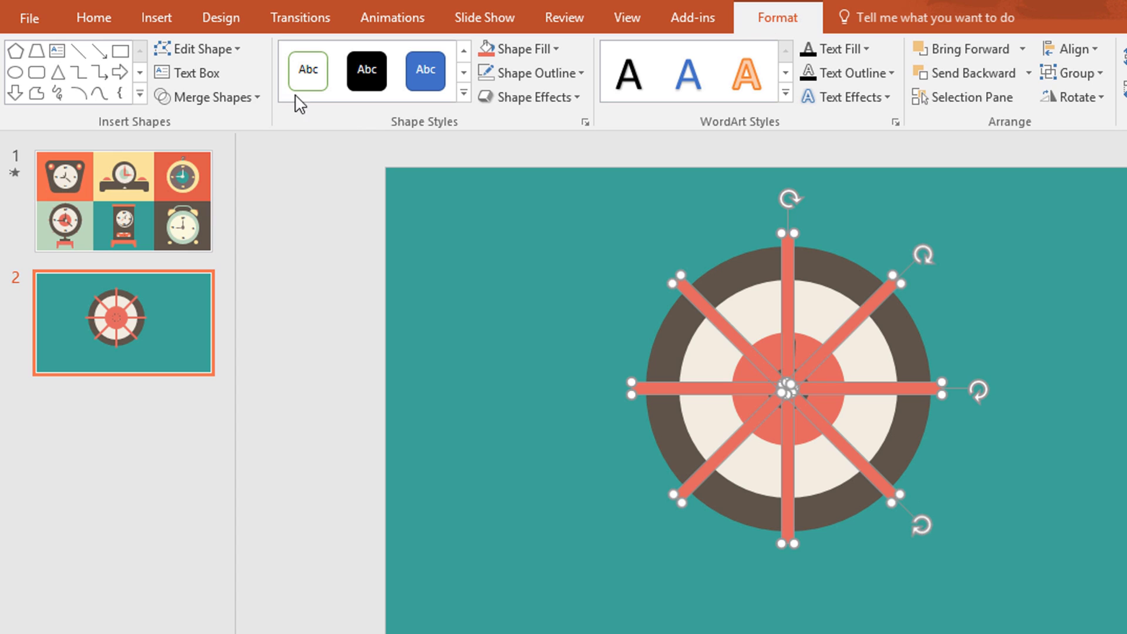
pyautogui.click(250, 96)
pyautogui.click(229, 124)
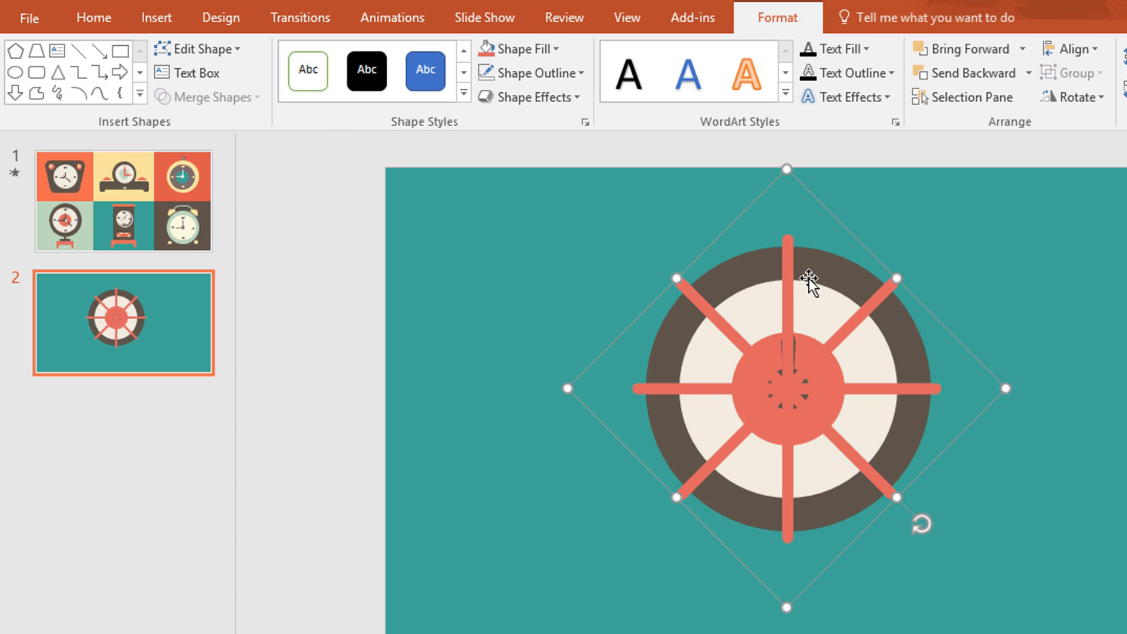
# Send the merged coral spoke shape to the back so it sits behind the clock's circles
pyautogui.rightClick(787, 262)
pyautogui.moveTo(923, 485)
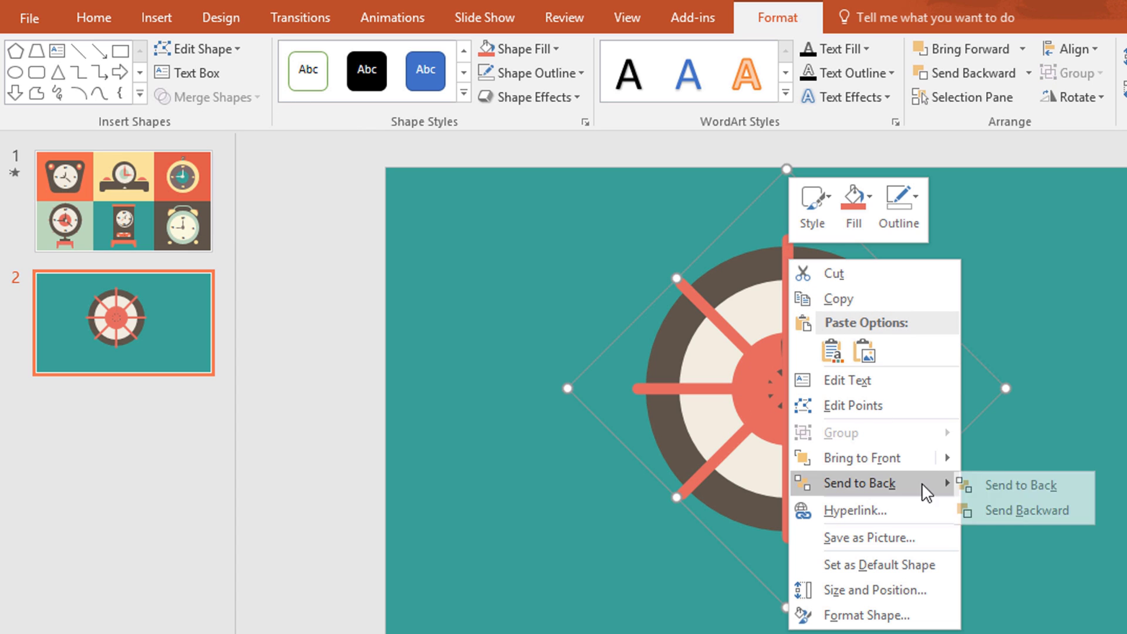
pyautogui.click(998, 494)
pyautogui.click(1035, 479)
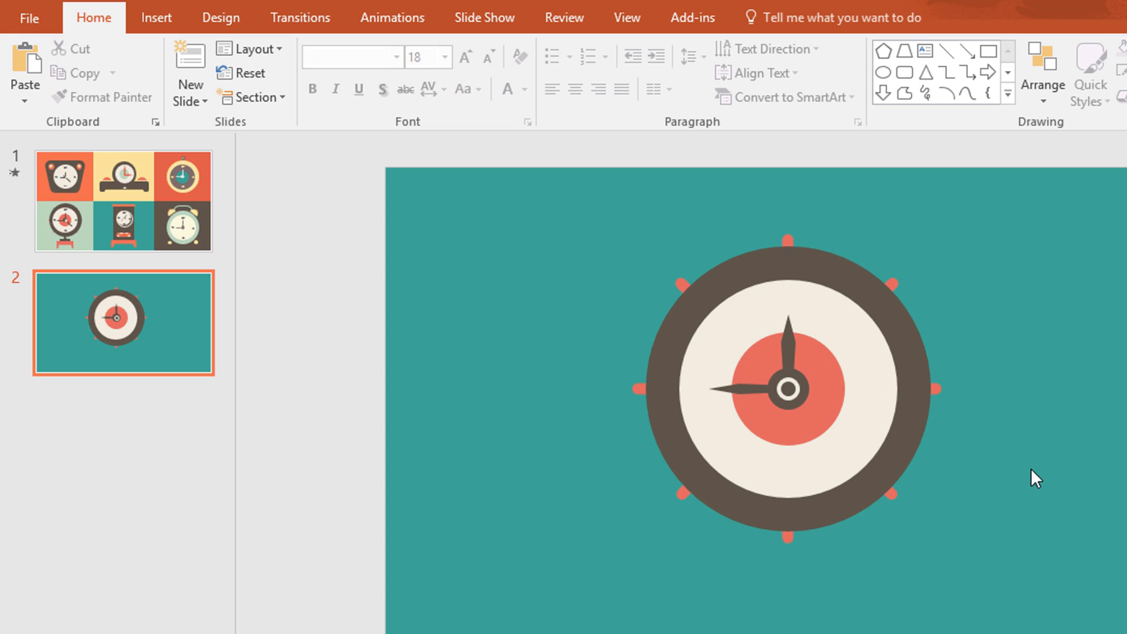
# Add a text box reading 12 above the upright hand on the cream clock face
pyautogui.click(926, 51)
pyautogui.moveTo(814, 309); pyautogui.dragTo(814, 309)
pyautogui.write('1')
pyautogui.scroll(4, 868, 365)
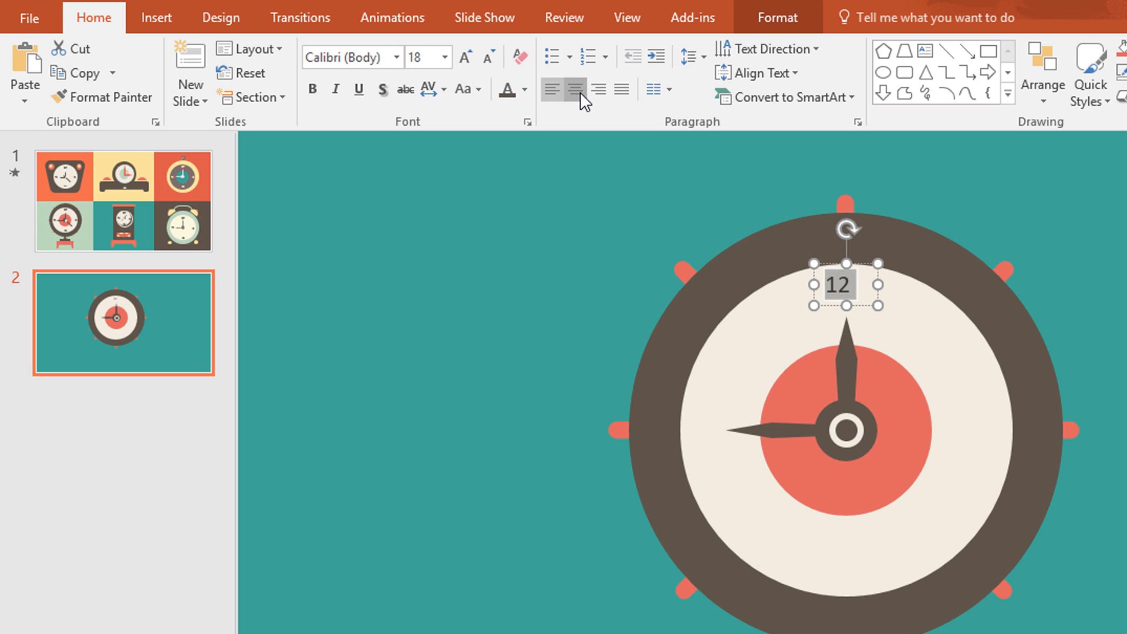
# Centre the 12 in its box and format it in dark brown, DAGGERSQUARE font, size 24
pyautogui.click(578, 90)
pyautogui.click(524, 89)
pyautogui.click(524, 295)
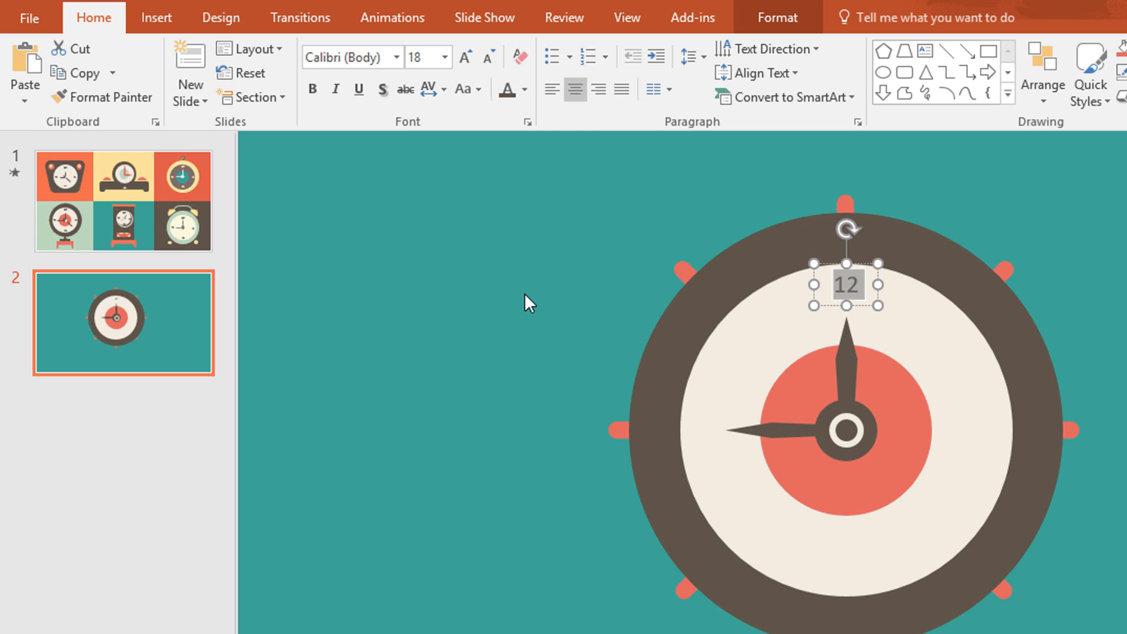
pyautogui.click(396, 57)
pyautogui.click(435, 179)
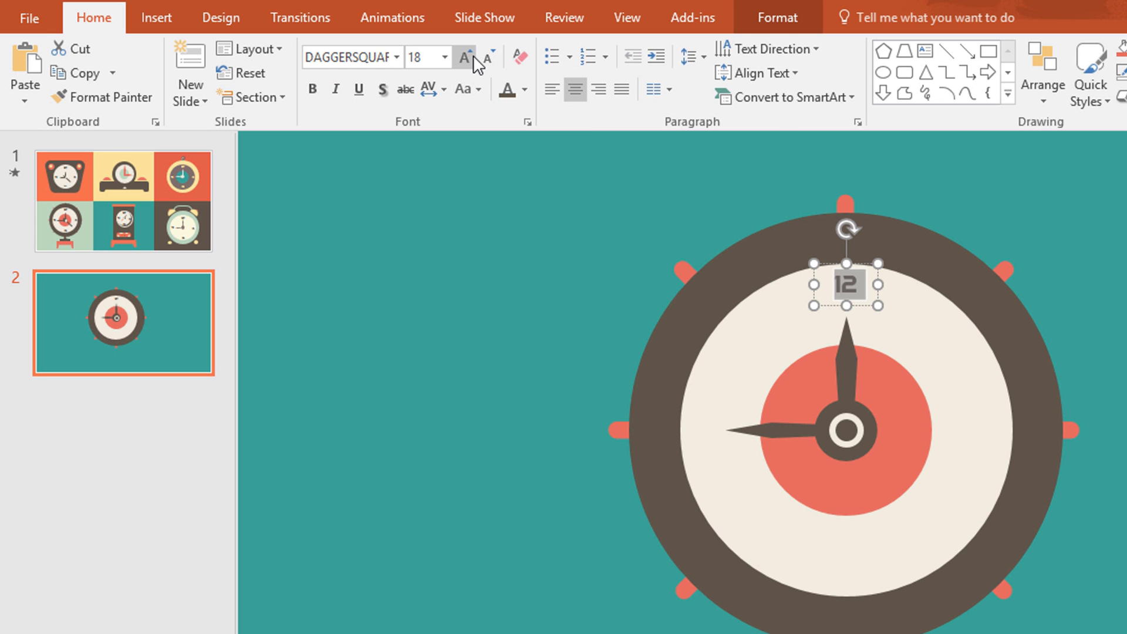
pyautogui.click(465, 57)
pyautogui.click(466, 57)
# Duplicate the 12 numeral, place the copy at the three o'clock position and change its text to 3
pyautogui.moveTo(871, 268); pyautogui.dragTo(998, 451)
pyautogui.hotkey('ctrl', 'd')
pyautogui.doubleClick(986, 430)
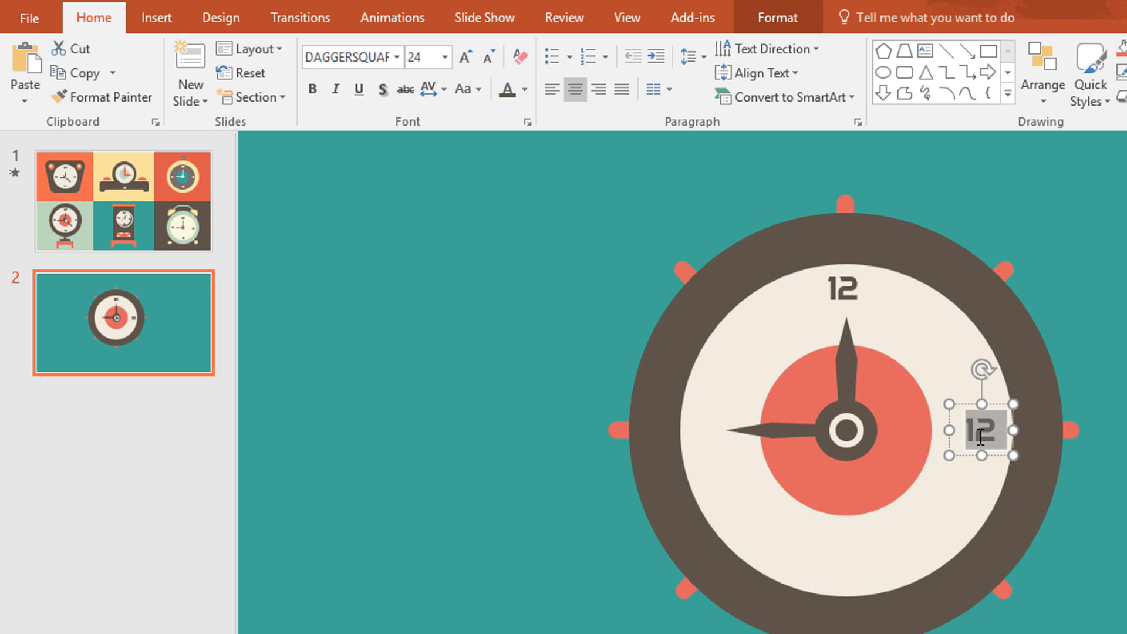
pyautogui.write('3')
# Duplicate the numeral for the six and nine o'clock positions and change the copies to 6 and 9
pyautogui.hotkey('ctrl', 'd')
pyautogui.moveTo(1002, 405); pyautogui.dragTo(654, 371)
pyautogui.doubleClick(847, 567)
pyautogui.write('6')
pyautogui.scroll(1, 855, 579)
pyautogui.hotkey('ctrl', 'd')
pyautogui.doubleClick(646, 410)
pyautogui.write('9')
# Select the whole clock and move it to the left side of the slide
pyautogui.click(1116, 234)
pyautogui.scroll(-3, 786, 381)
pyautogui.moveTo(1126, 133); pyautogui.dragTo(531, 633)
pyautogui.moveTo(646, 449); pyautogui.dragTo(429, 451)
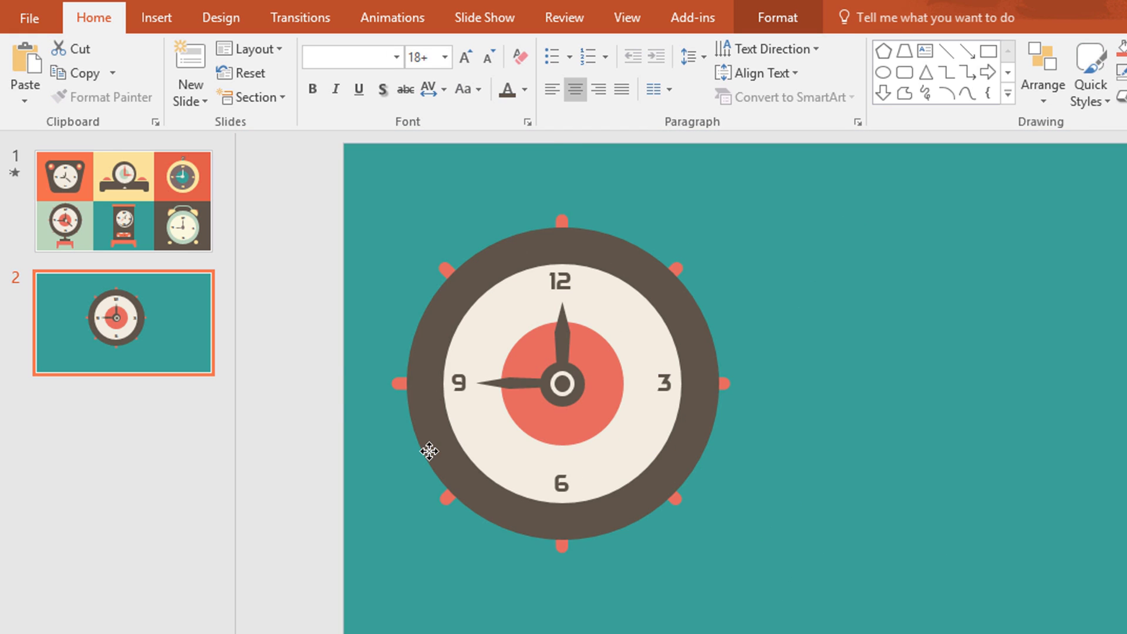
# Draw a wide rectangle beside the clock and centre a smaller trapezoid over it, extending slightly past its lower edge
pyautogui.click(1019, 224)
pyautogui.moveTo(834, 321); pyautogui.dragTo(1026, 417)
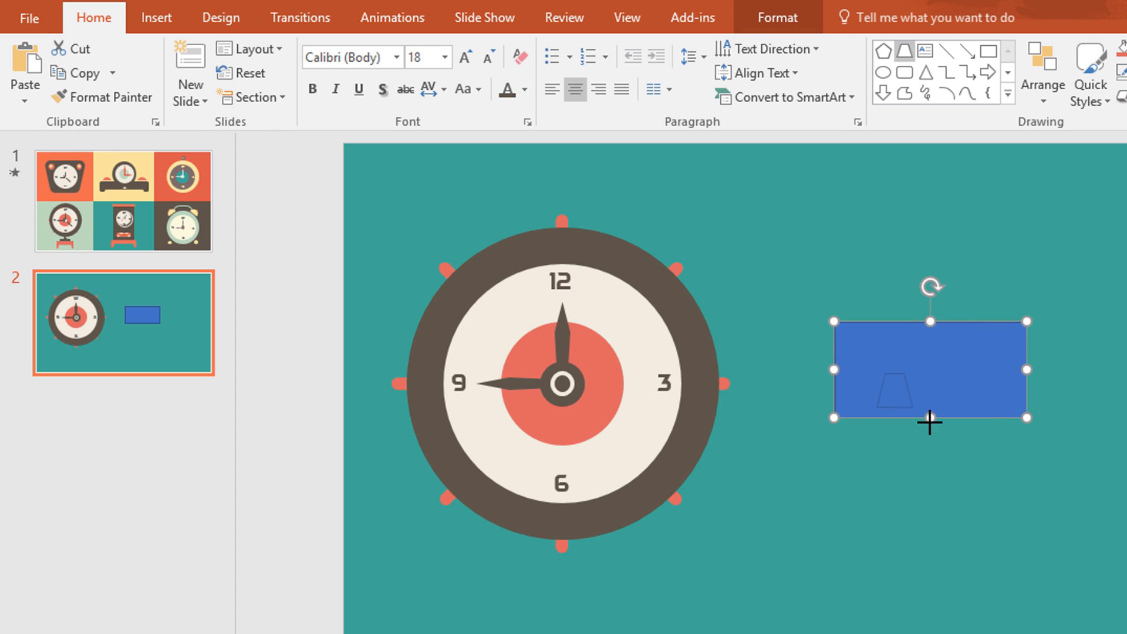
pyautogui.moveTo(930, 422); pyautogui.dragTo(968, 402)
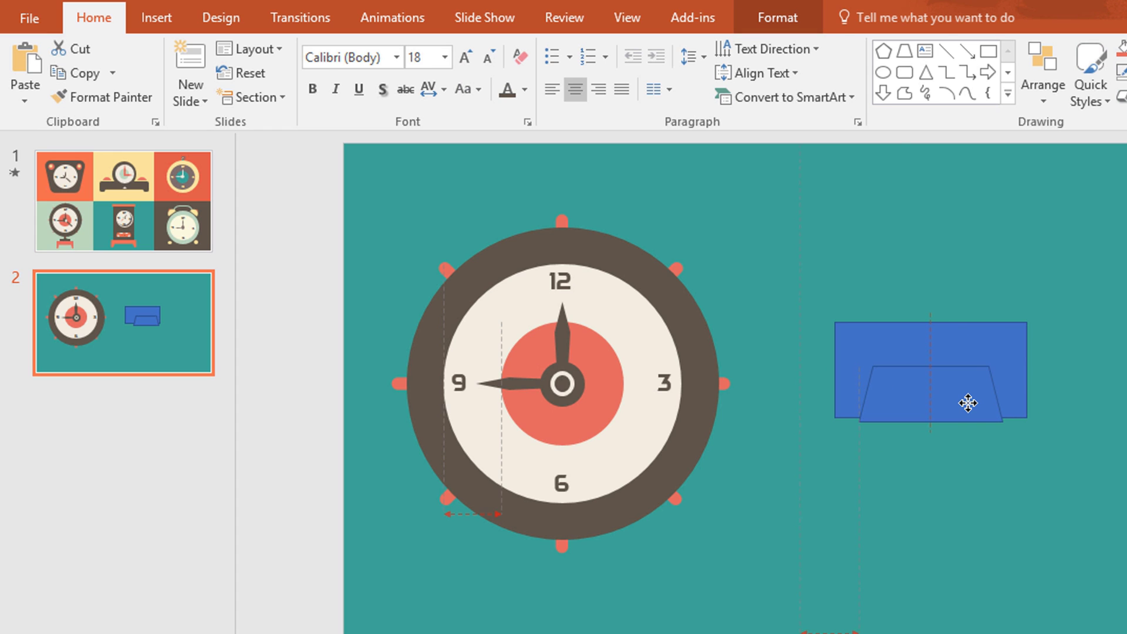
pyautogui.moveTo(932, 365); pyautogui.dragTo(933, 361)
# Subtract the trapezoid from the rectangle to form a table-shaped base
pyautogui.click(934, 346)
pyautogui.keyDown('shift'); pyautogui.click(928, 403); pyautogui.keyUp('shift')
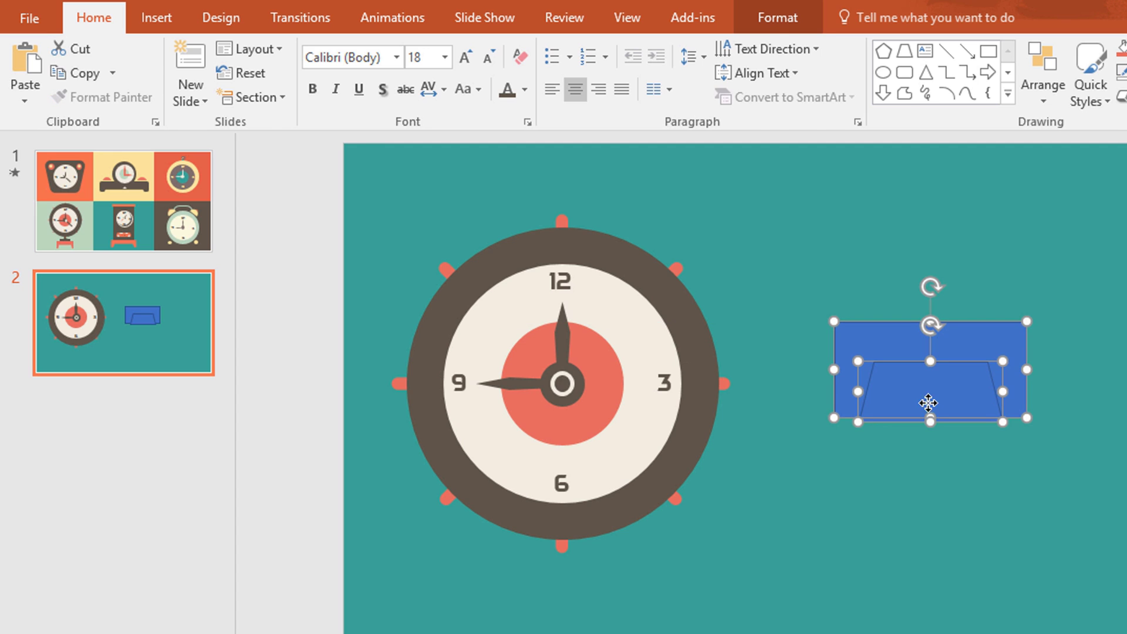
pyautogui.click(774, 18)
pyautogui.click(256, 97)
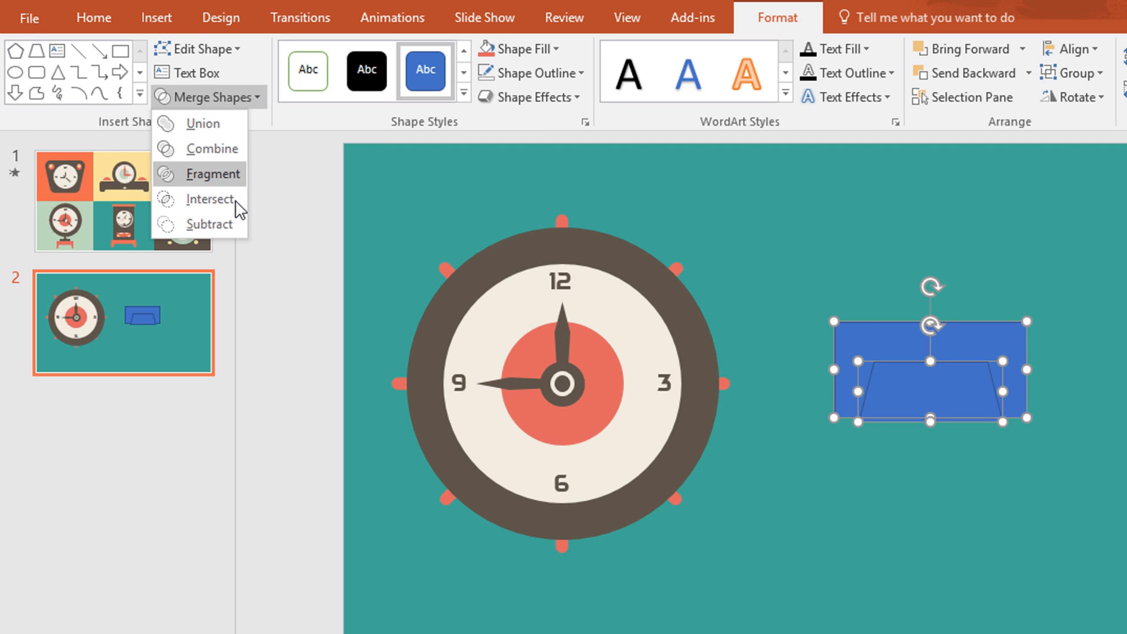
pyautogui.click(217, 226)
# Fill the table-shaped base with coral and remove its outline
pyautogui.click(547, 50)
pyautogui.click(504, 257)
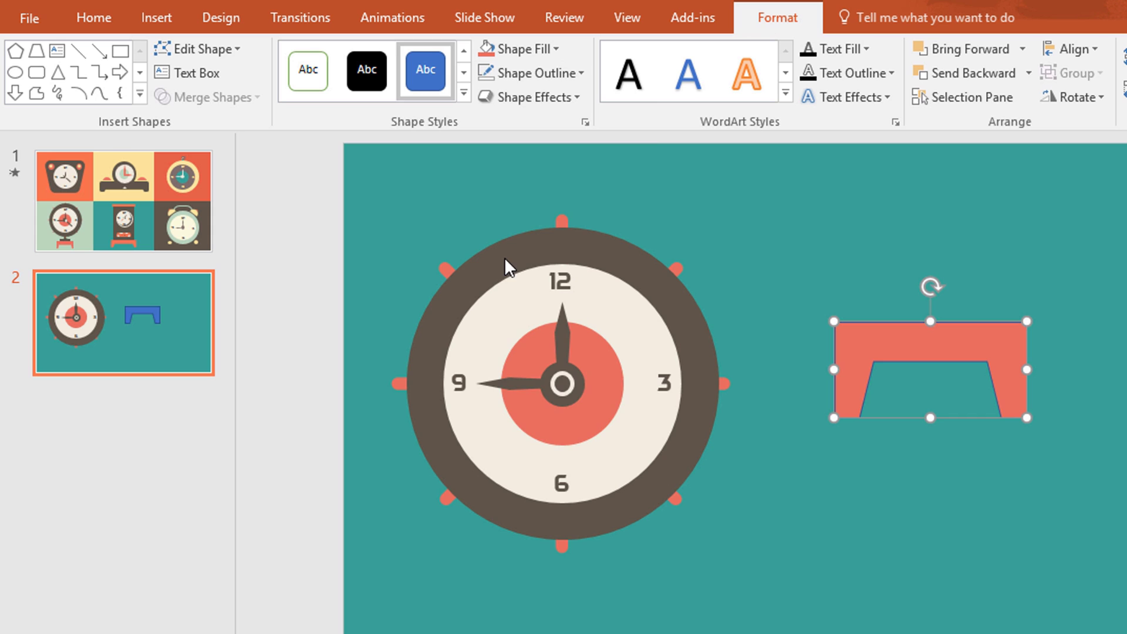
pyautogui.click(571, 74)
pyautogui.click(550, 299)
pyautogui.press('Escape')
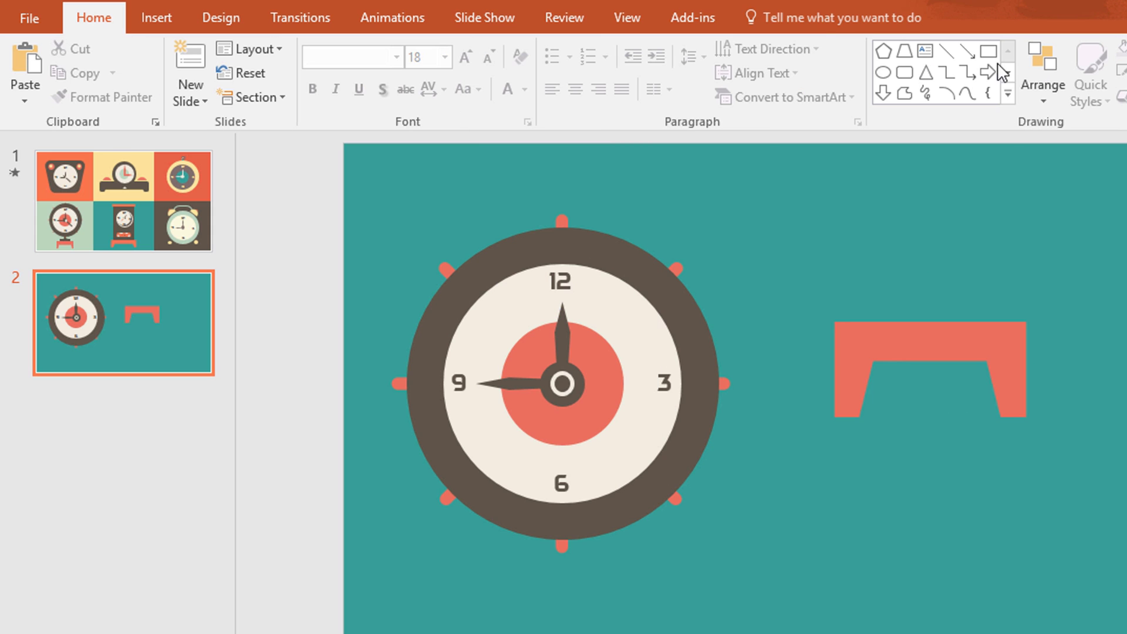
# Draw a rectangle about 1.35" wide and 0.28" high centred on top of the base, filled dark brown without outline
pyautogui.moveTo(927, 329)
pyautogui.mouseDown()
pyautogui.moveTo(973, 325)
pyautogui.moveTo(963, 317)
pyautogui.mouseUp()
pyautogui.click(769, 23)
pyautogui.click(544, 50)
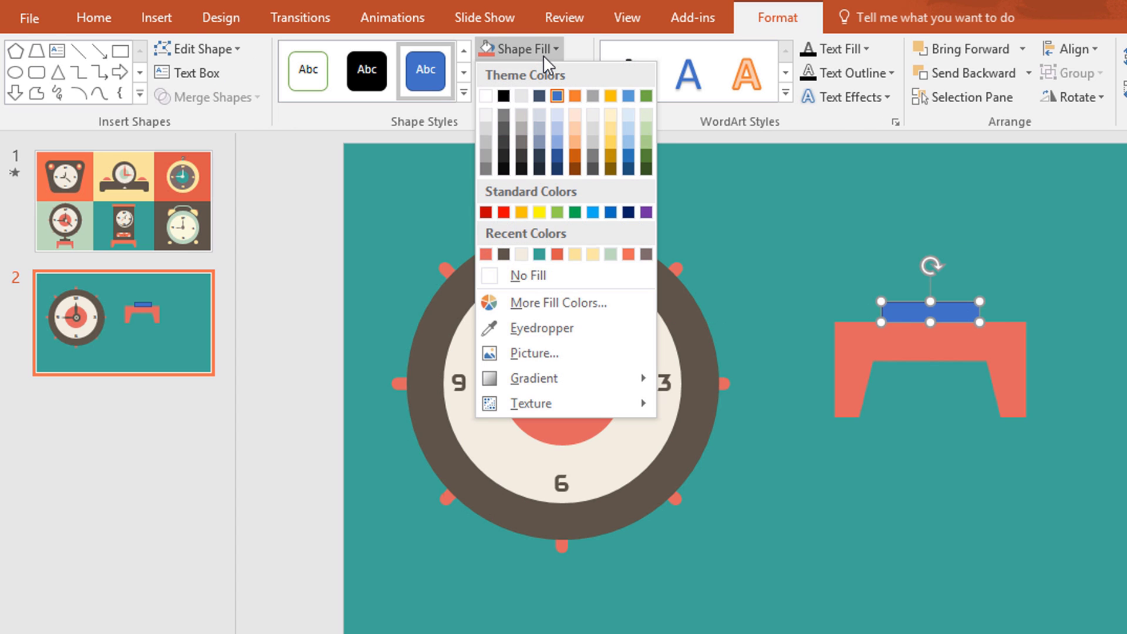
pyautogui.click(505, 253)
pyautogui.click(532, 73)
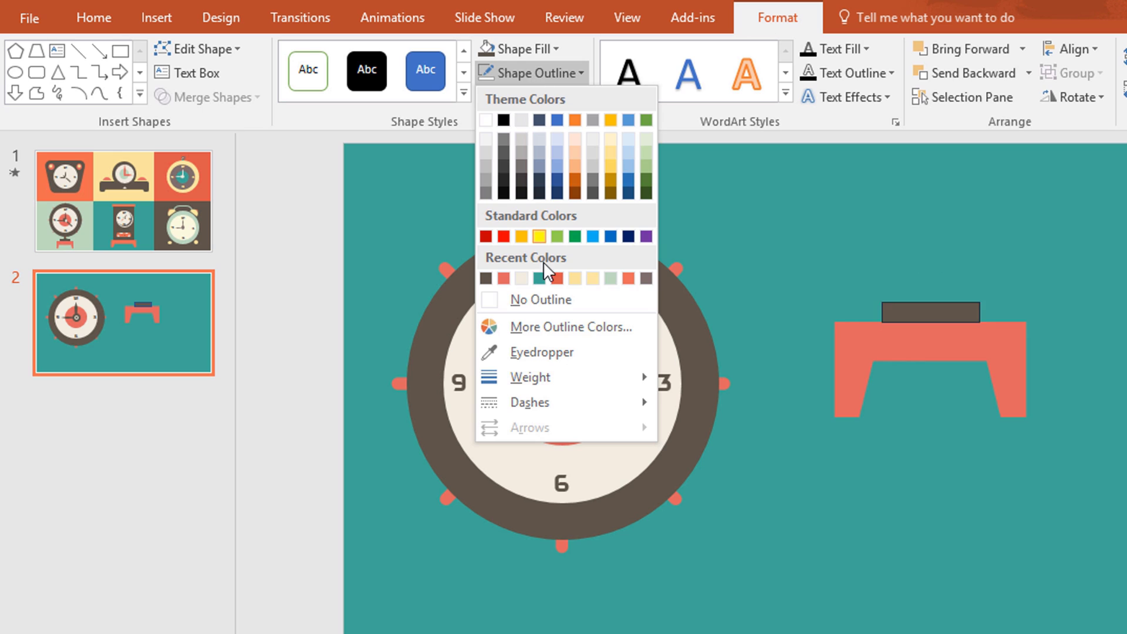
pyautogui.click(557, 300)
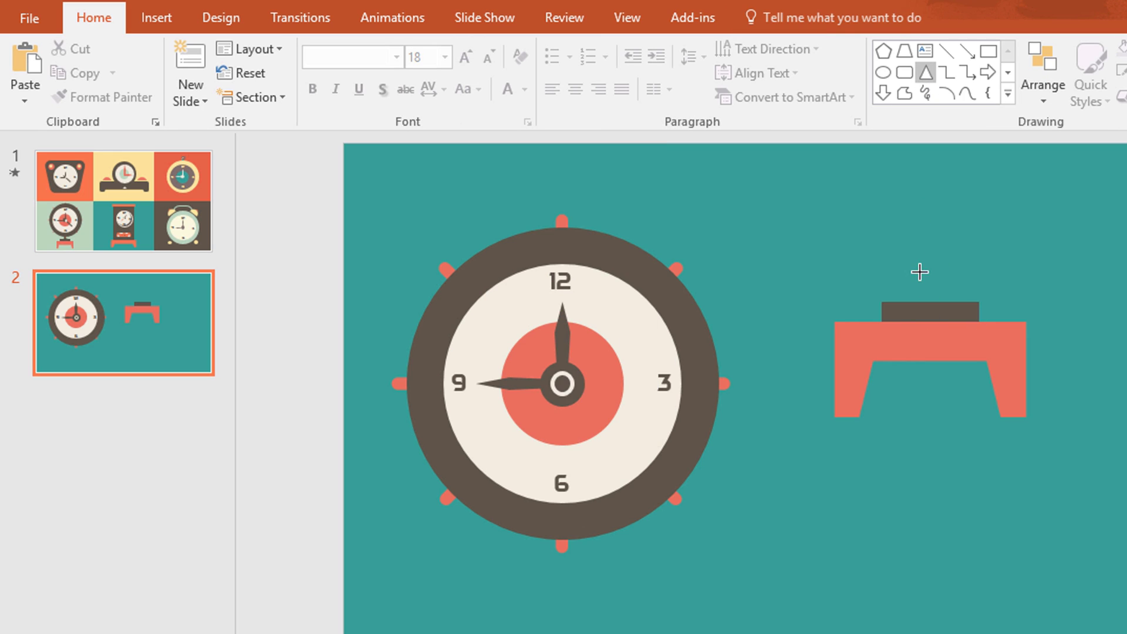
# Draw a small triangle centred on top of the brown bar, filled dark brown without outline
pyautogui.moveTo(969, 300); pyautogui.dragTo(931, 283)
pyautogui.click(541, 53)
pyautogui.click(486, 253)
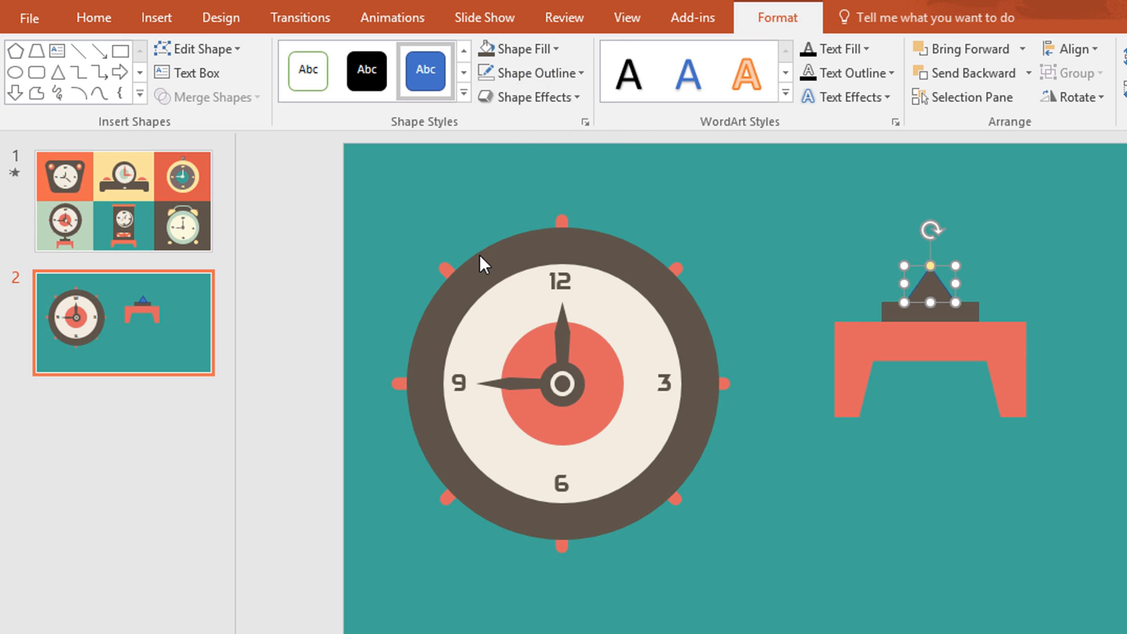
pyautogui.click(568, 74)
pyautogui.click(566, 299)
pyautogui.moveTo(901, 284); pyautogui.dragTo(931, 294)
# Duplicate the brown bar, rotate the copy left 90° and stand it upright, centred over the triangle as the stand's neck
pyautogui.click(938, 313)
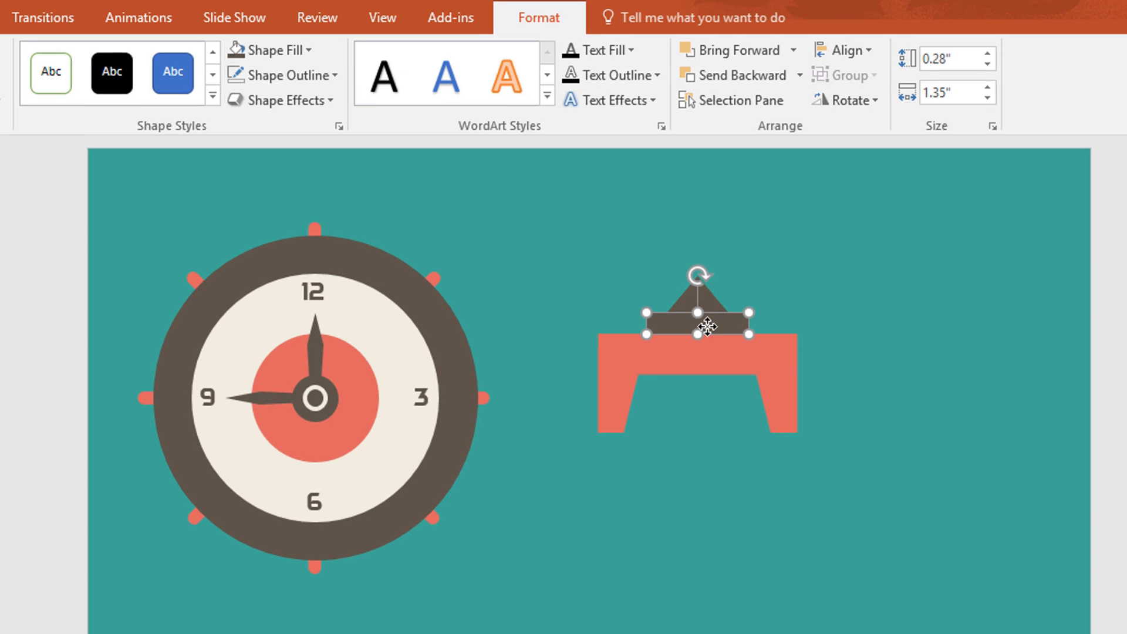
pyautogui.hotkey('ctrl', 'd')
pyautogui.click(1089, 96)
pyautogui.click(867, 104)
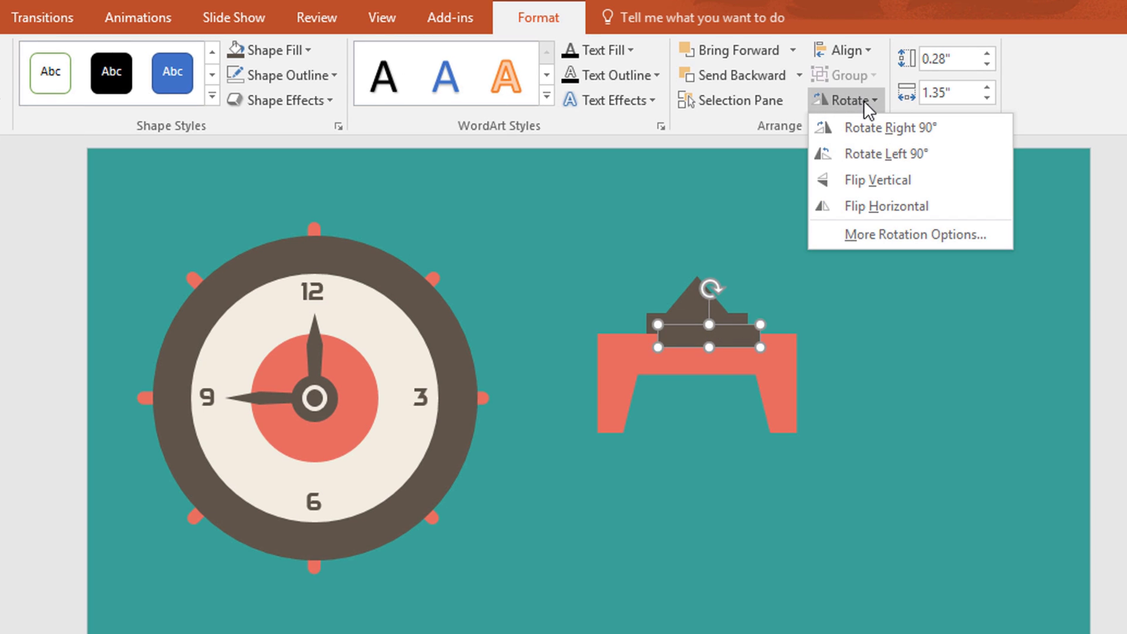
pyautogui.click(881, 152)
pyautogui.moveTo(710, 285)
pyautogui.mouseDown()
pyautogui.moveTo(695, 249)
pyautogui.moveTo(712, 248)
pyautogui.moveTo(697, 272)
pyautogui.mouseUp()
# Group all the stand pieces and move the group to the slide's lower edge near its centre
pyautogui.moveTo(931, 188); pyautogui.dragTo(531, 517)
pyautogui.hotkey('ctrl', 'g')
pyautogui.moveTo(669, 357); pyautogui.dragTo(568, 620)
pyautogui.click(748, 158)
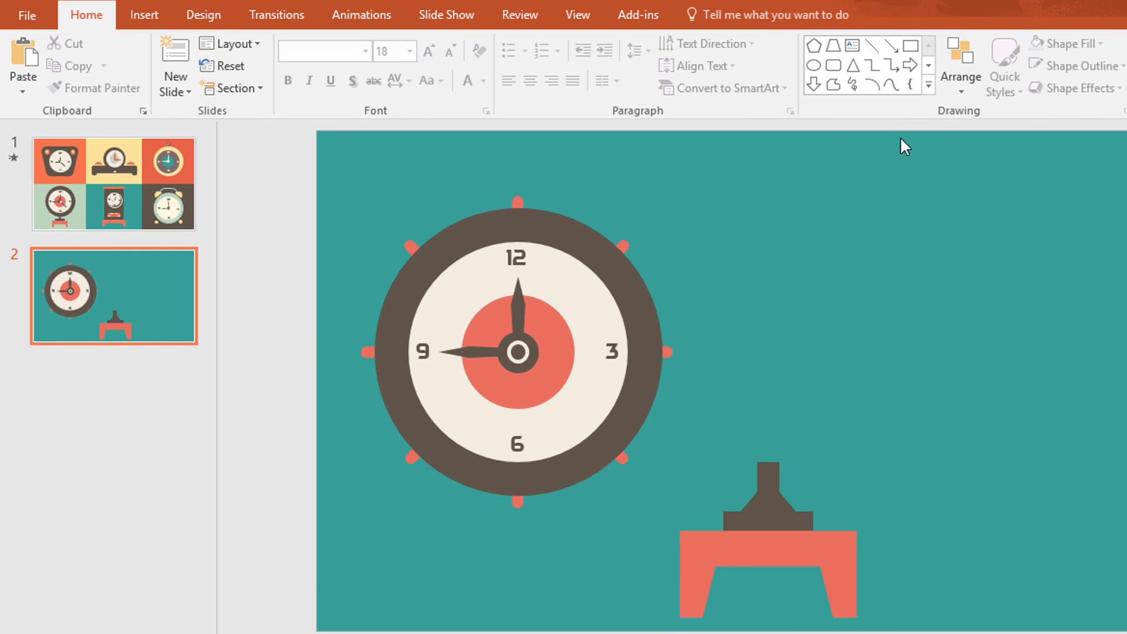
# Select all the clock parts and move them onto the top of the stand
pyautogui.moveTo(904, 146); pyautogui.dragTo(245, 582)
pyautogui.moveTo(654, 397); pyautogui.dragTo(888, 379)
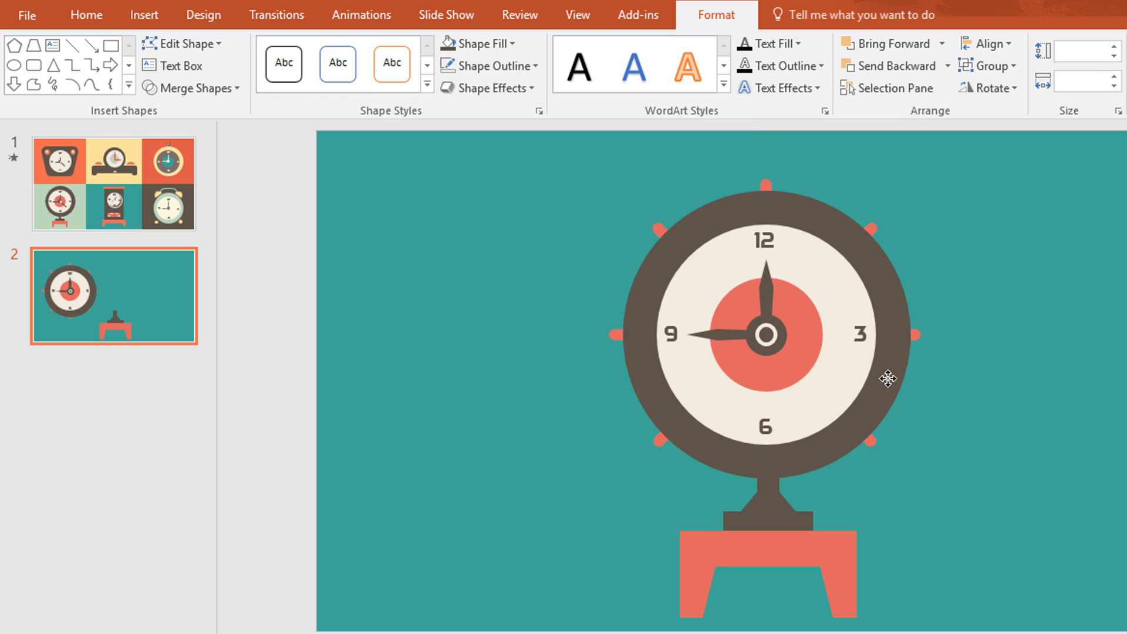
pyautogui.press('Escape')
# Send the stand group to the back, behind the clock
pyautogui.click(821, 548)
pyautogui.rightClick(690, 565)
pyautogui.moveTo(825, 446)
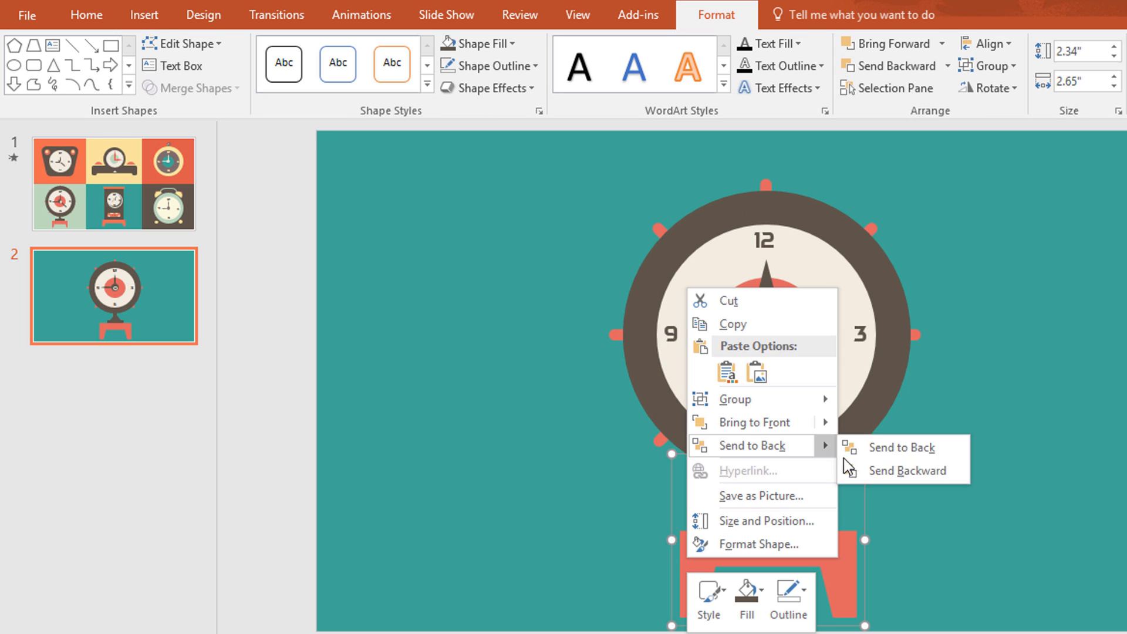
pyautogui.click(869, 447)
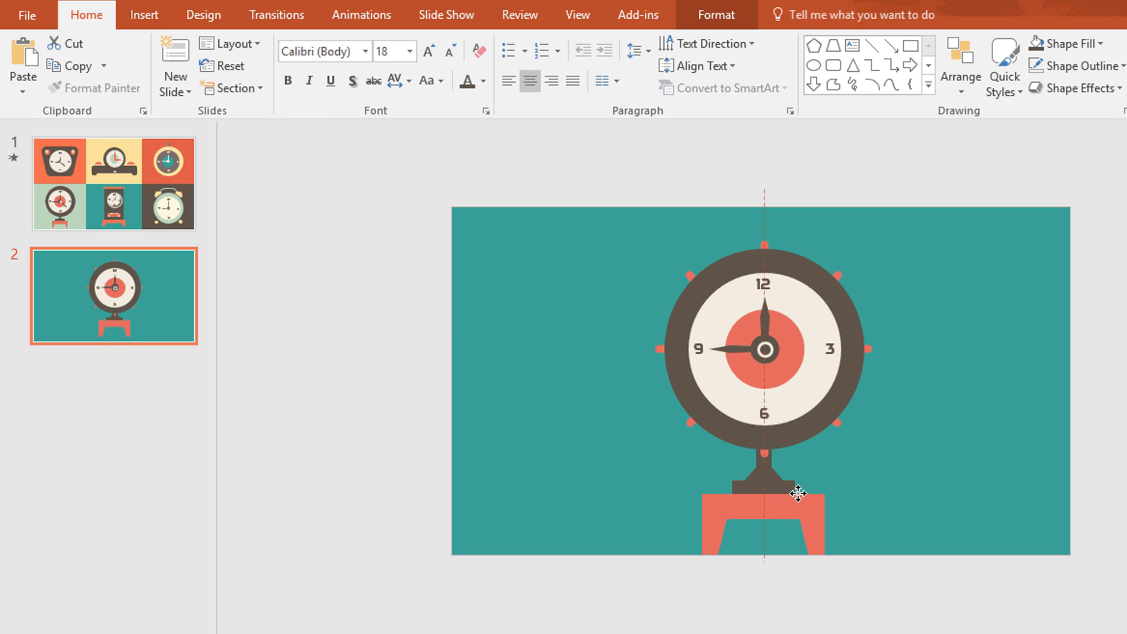
# Align the stand with the clock's vertical centre line and move the clock and stand together slightly upward
pyautogui.moveTo(798, 494); pyautogui.dragTo(798, 493)
pyautogui.moveTo(1027, 133); pyautogui.dragTo(630, 587)
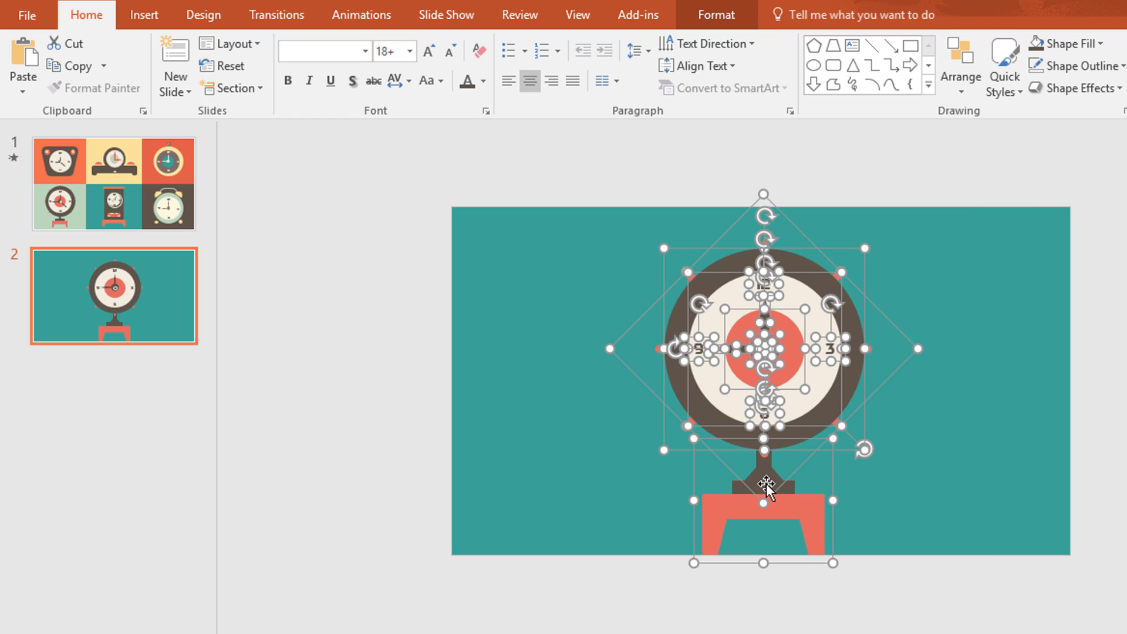
pyautogui.moveTo(766, 484); pyautogui.dragTo(771, 473)
pyautogui.click(969, 445)
pyautogui.scroll(4, 969, 445)
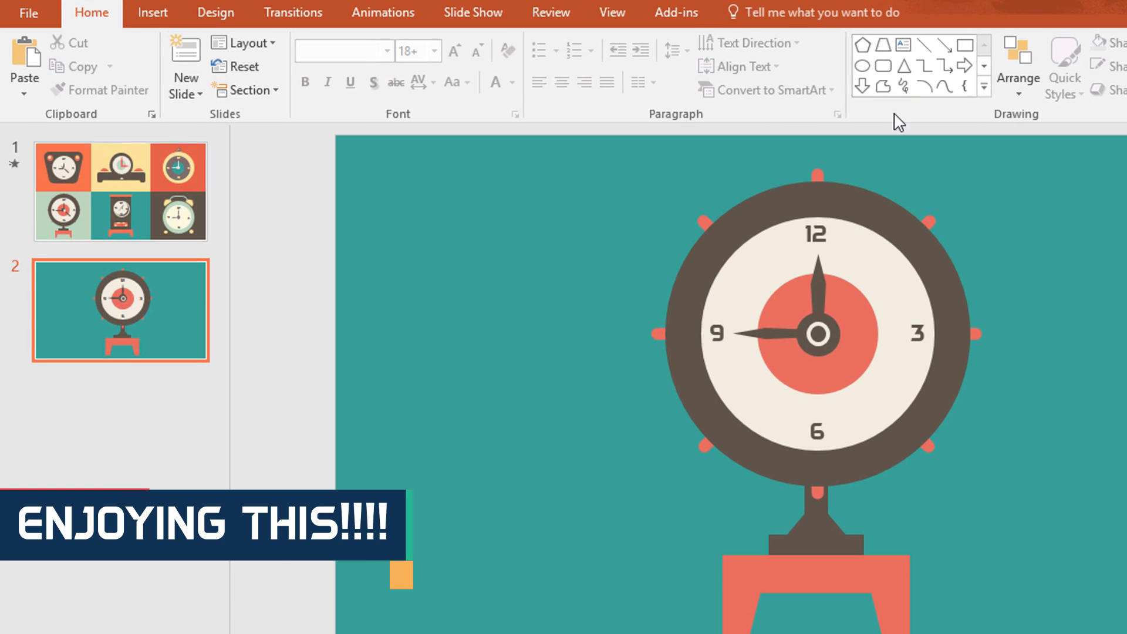
# Draw a circle centred on the clock face reaching the upright hand's tip, remove its fill and adjust its size
pyautogui.click(862, 66)
pyautogui.moveTo(818, 333); pyautogui.dragTo(892, 407)
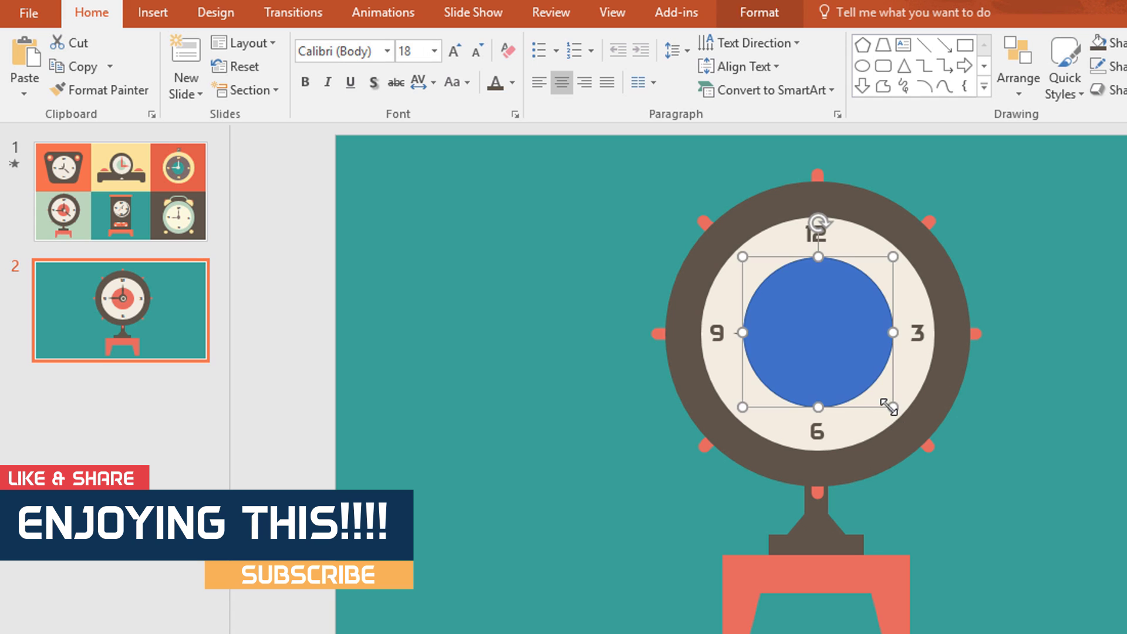
pyautogui.moveTo(840, 307); pyautogui.dragTo(839, 309)
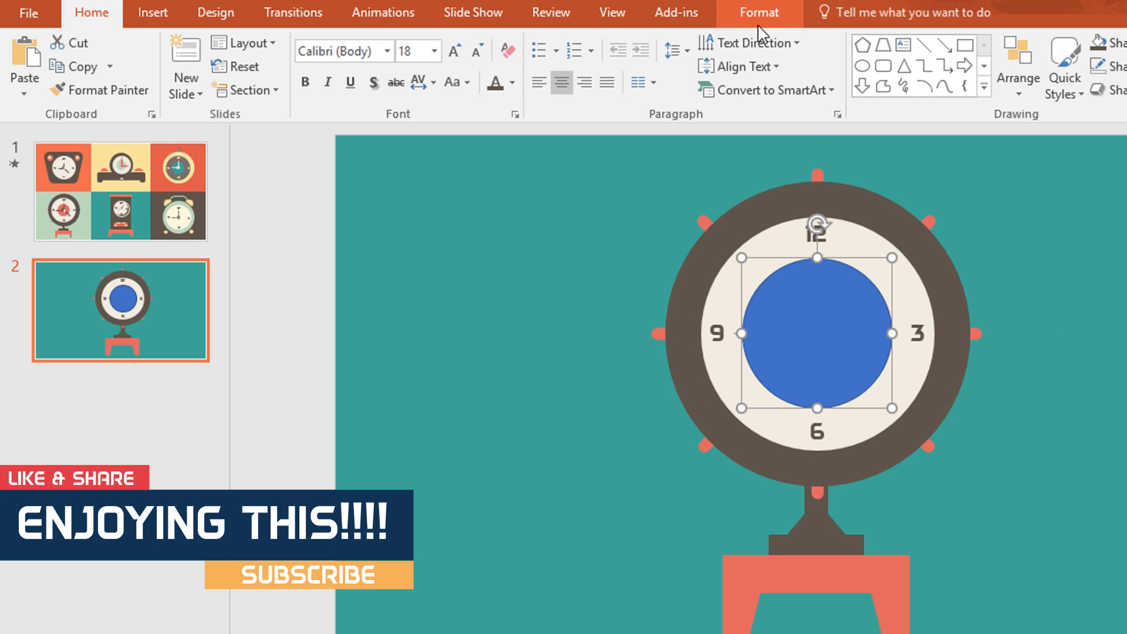
pyautogui.click(757, 23)
pyautogui.click(531, 41)
pyautogui.click(512, 262)
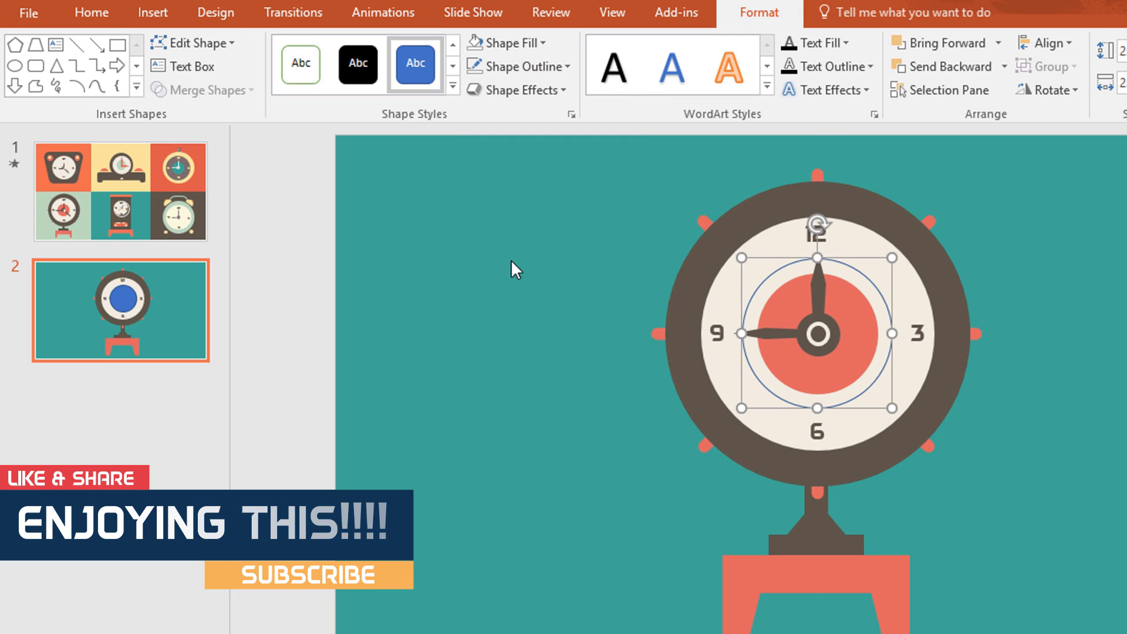
pyautogui.scroll(8, 510, 259)
pyautogui.moveTo(963, 236); pyautogui.dragTo(967, 237)
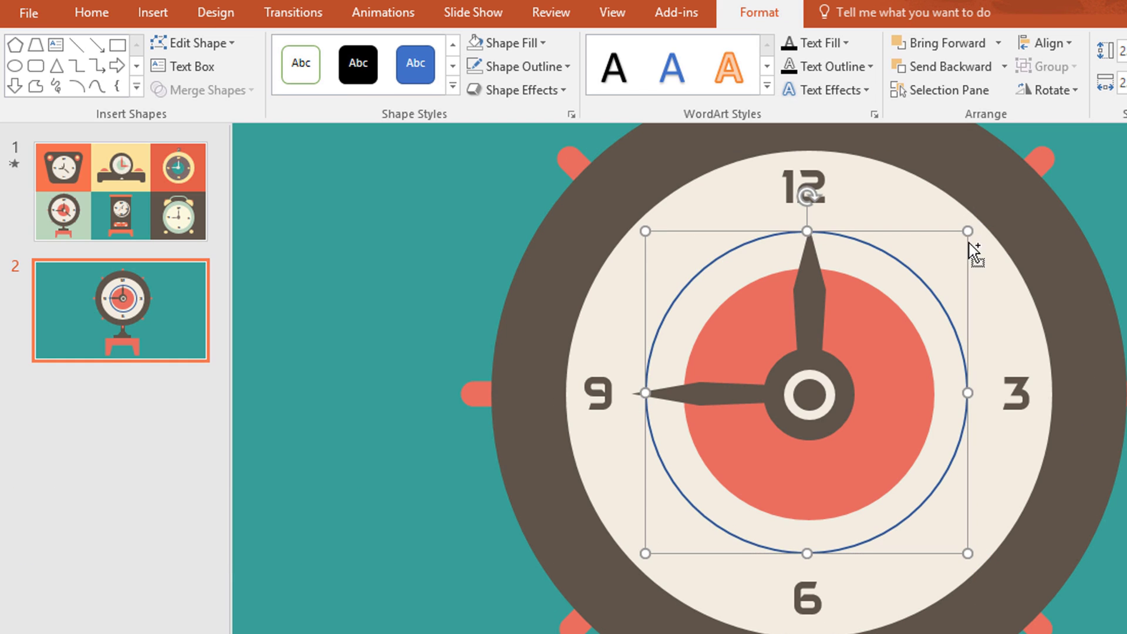
# Remove the circle's outline and group the invisible circle with the upright clock hand
pyautogui.click(556, 67)
pyautogui.click(569, 298)
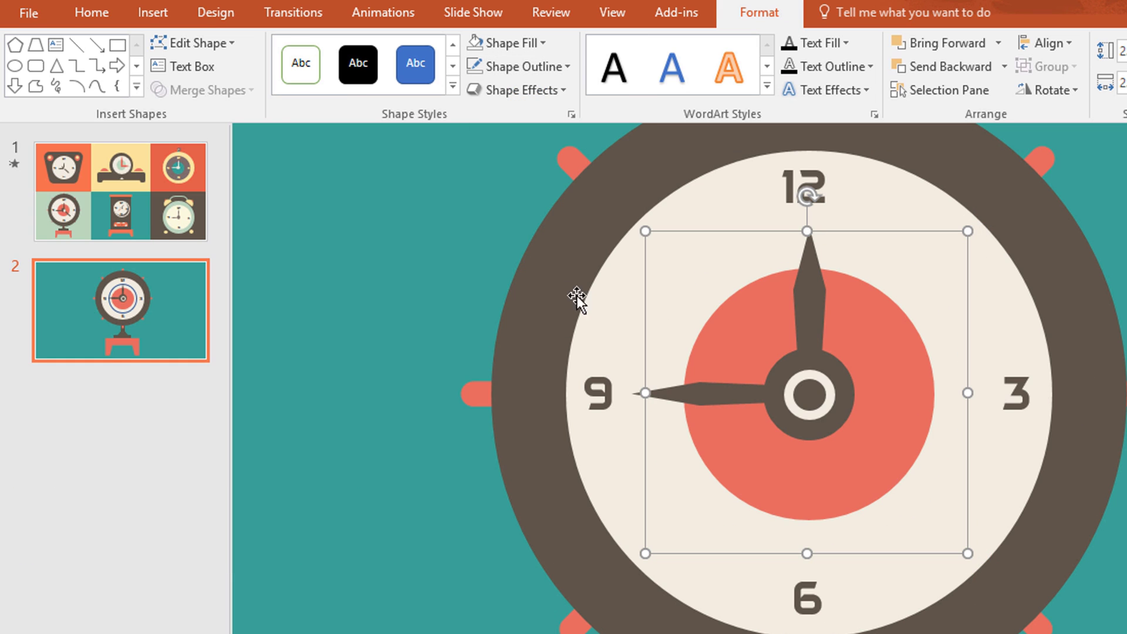
pyautogui.click(814, 294)
pyautogui.press('Escape')
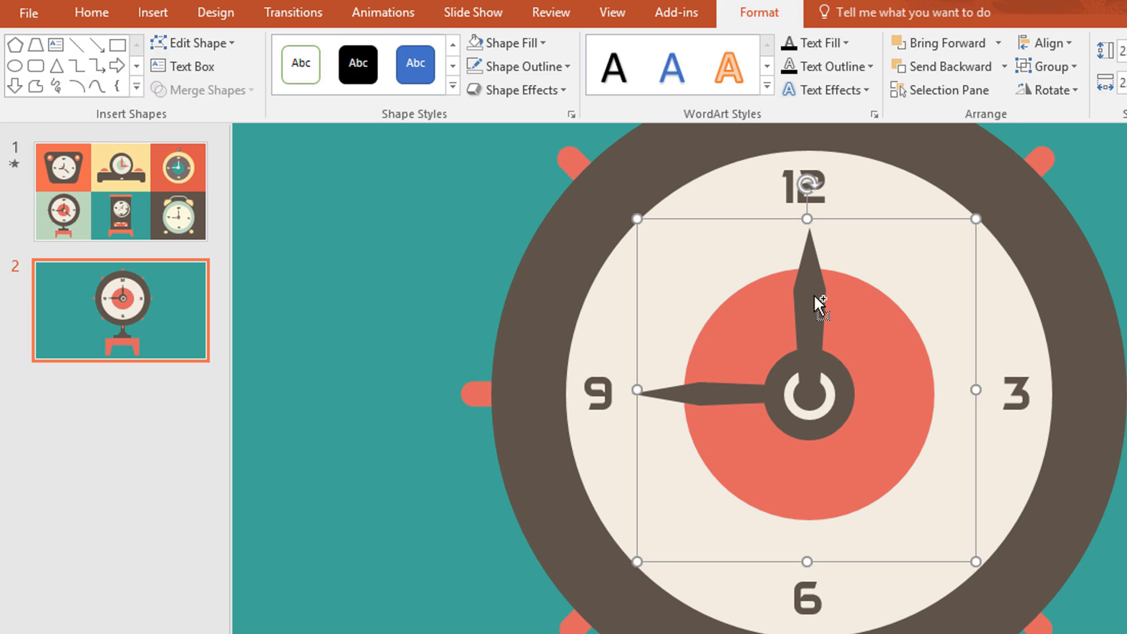
pyautogui.press('Escape')
# Draw a second circle about 2.23" in diameter centred on the clock face and remove its fill
pyautogui.click(862, 66)
pyautogui.moveTo(810, 394); pyautogui.dragTo(974, 552)
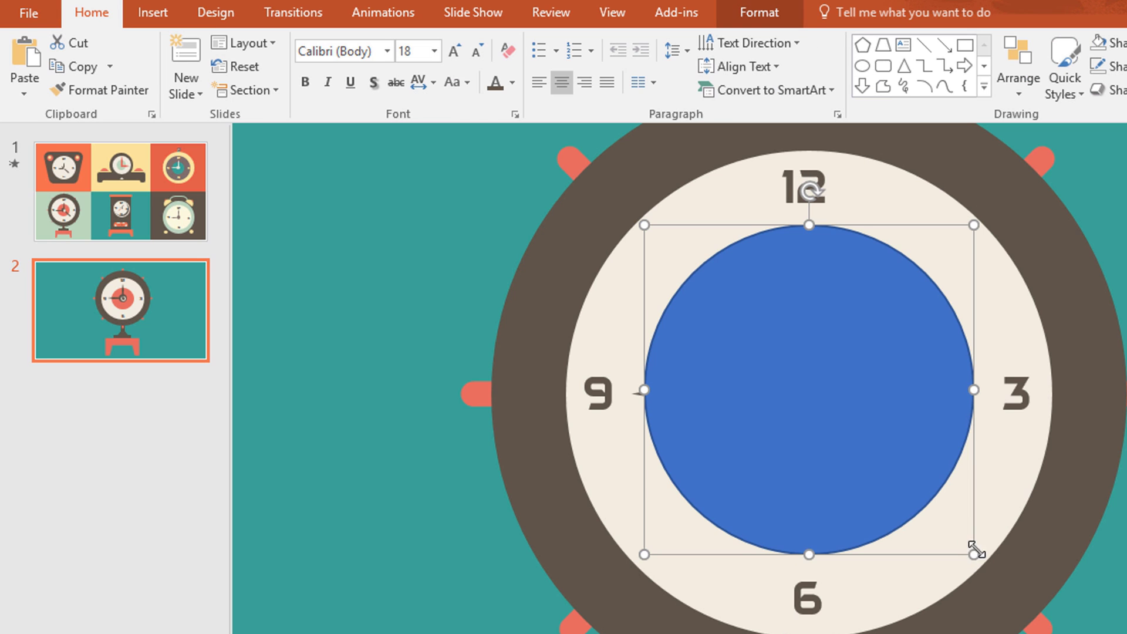
pyautogui.click(769, 22)
pyautogui.click(543, 43)
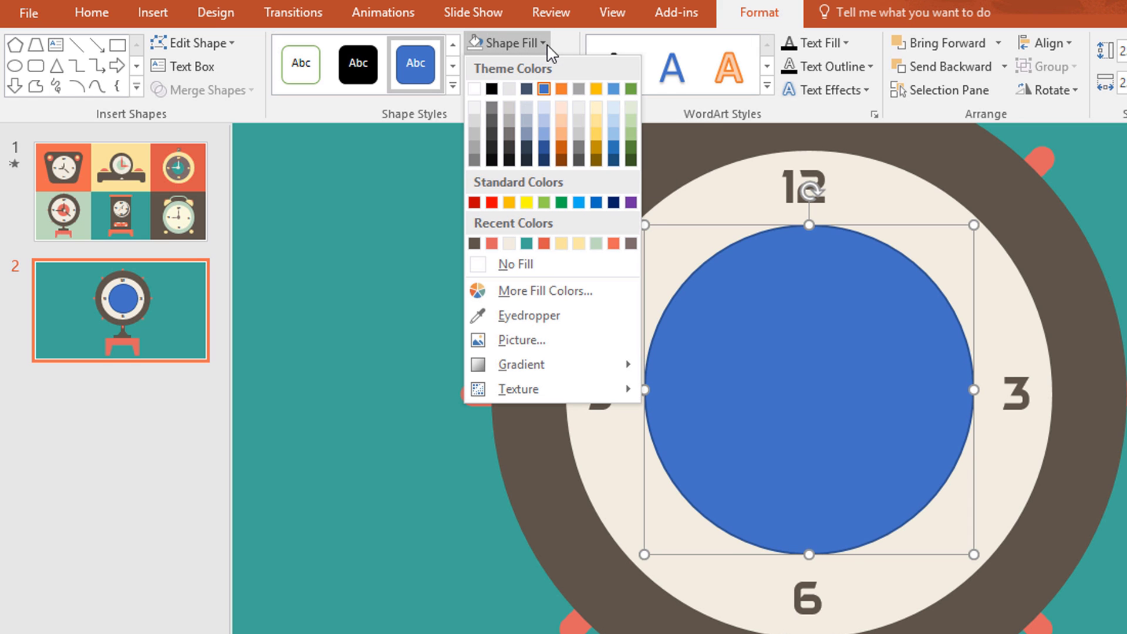
pyautogui.click(518, 265)
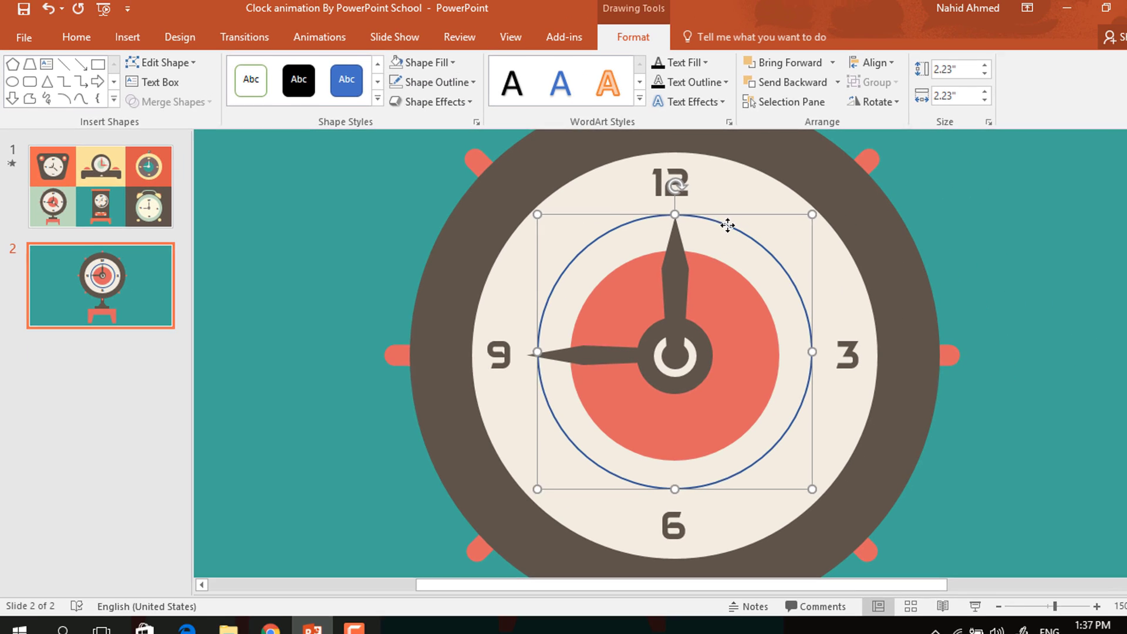
pyautogui.scroll(5, 720, 276)
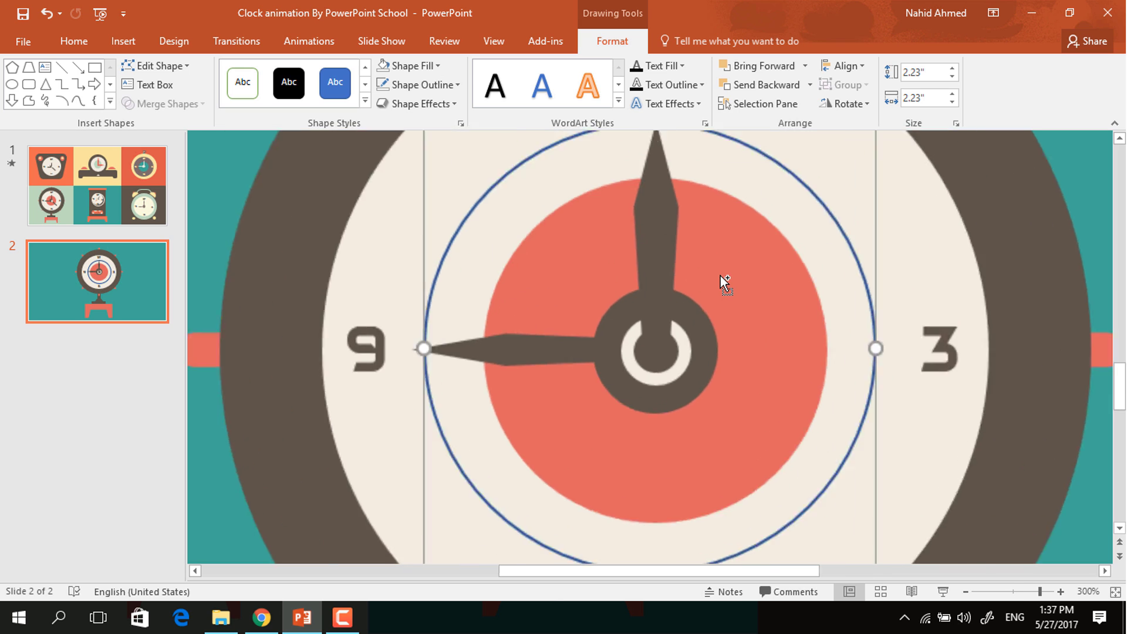
# Enlarge the second unfilled circle around the clock hands to about 2.34" in diameter, keeping it centred on the clock face
pyautogui.moveTo(827, 171); pyautogui.dragTo(834, 183)
pyautogui.moveTo(915, 162); pyautogui.dragTo(928, 176)
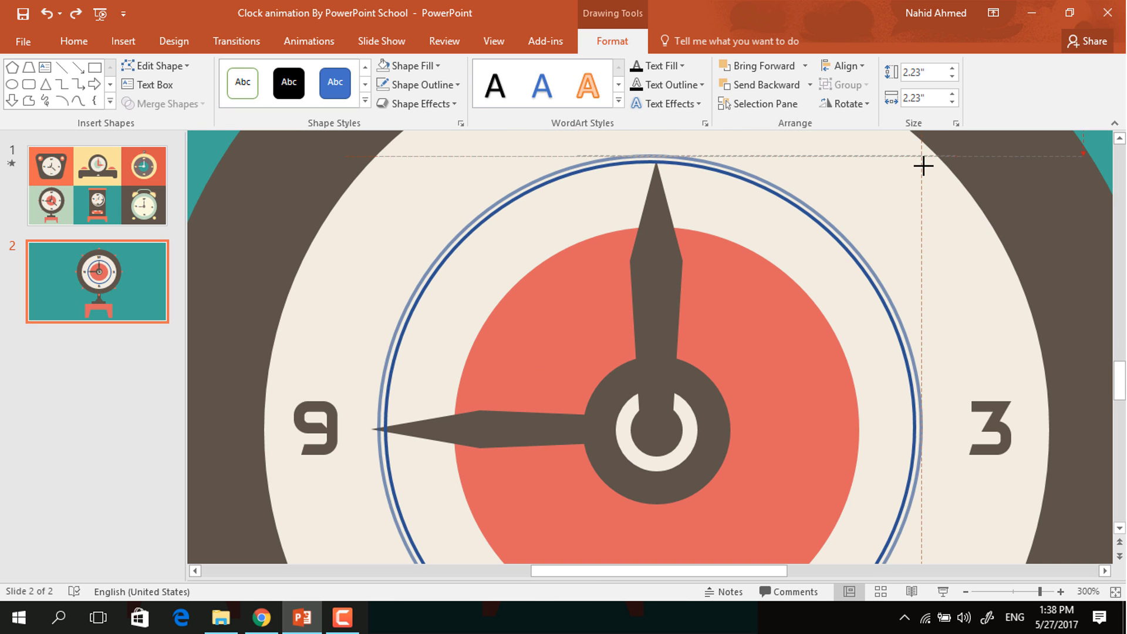
pyautogui.scroll(-5, 641, 271)
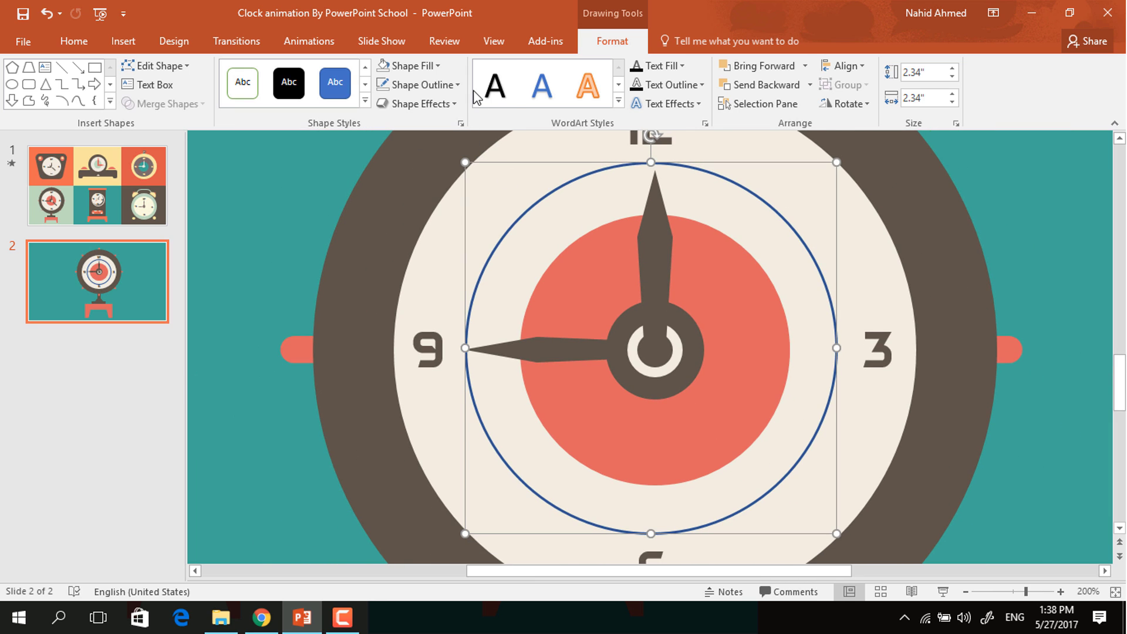
# Remove the second circle's outline and group the invisible circle with the clock hand pointing to 9
pyautogui.click(455, 87)
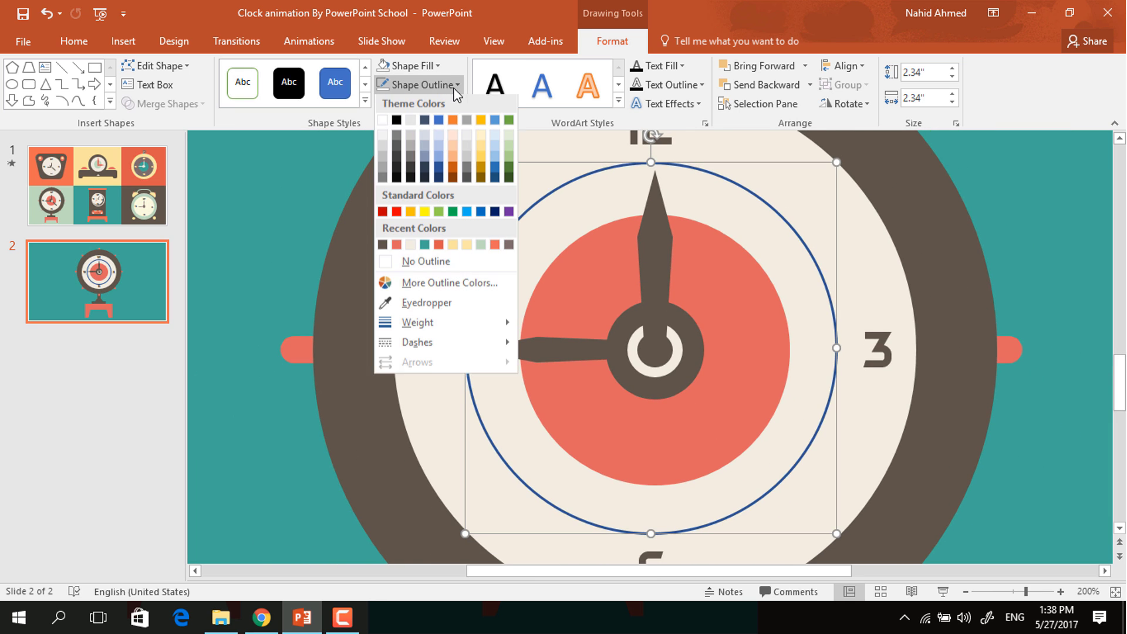
pyautogui.click(426, 265)
pyautogui.keyDown('shift'); pyautogui.click(551, 350); pyautogui.keyUp('shift')
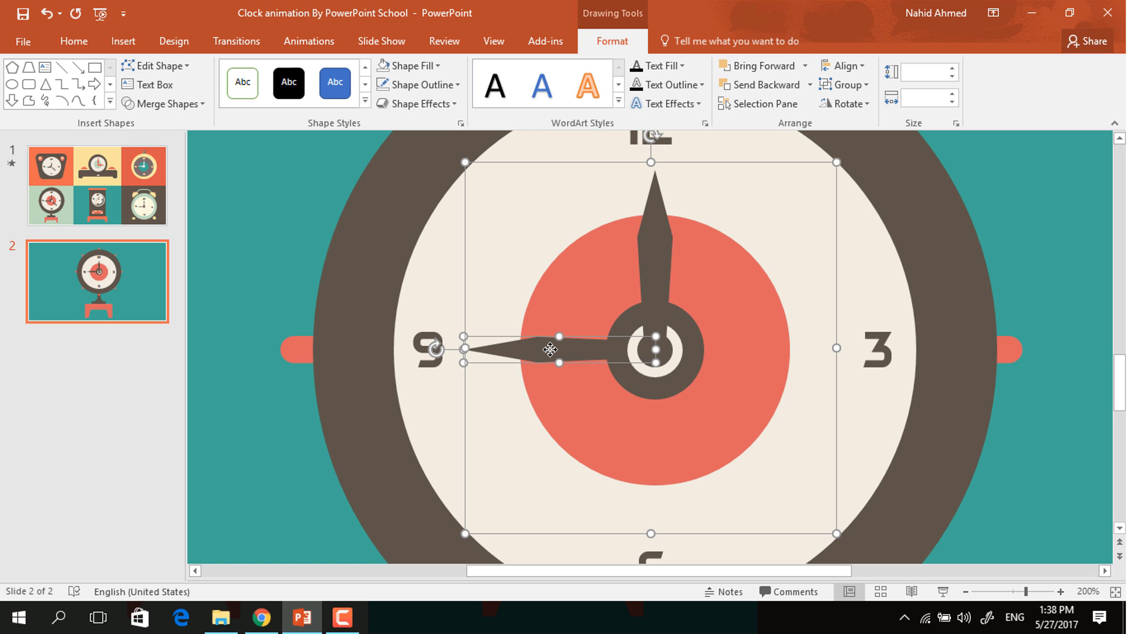
pyautogui.hotkey('ctrl', 'g')
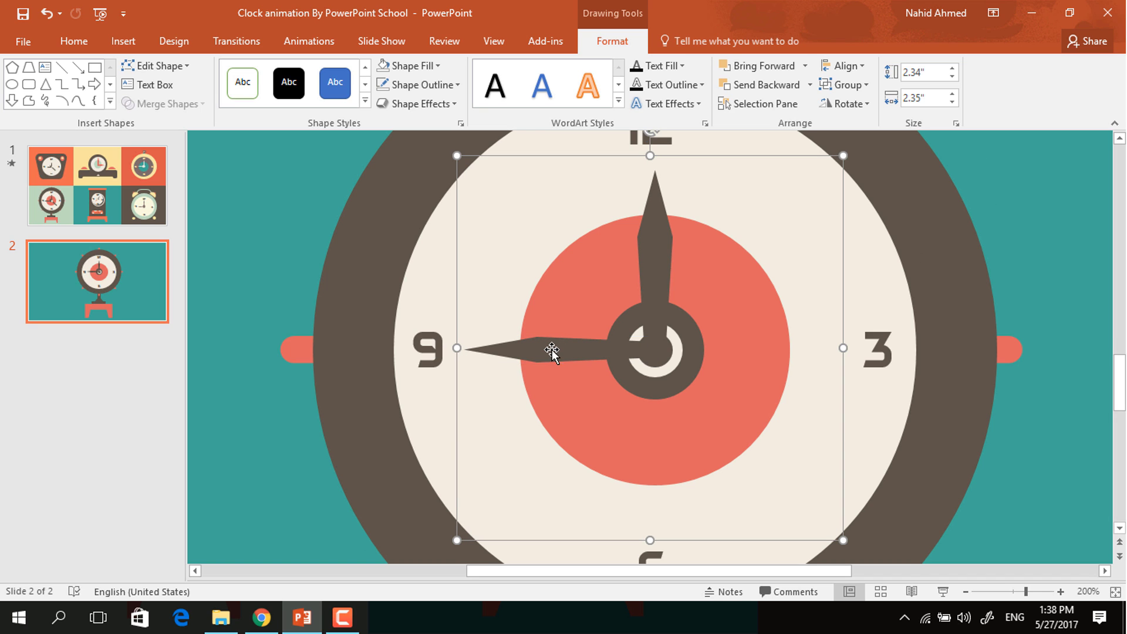
# Bring the small cream ring at the clock's centre to the front, above both hands
pyautogui.keyDown('ctrl'); pyautogui.scroll(-5, 552, 351); pyautogui.keyUp('ctrl')
pyautogui.click(670, 352)
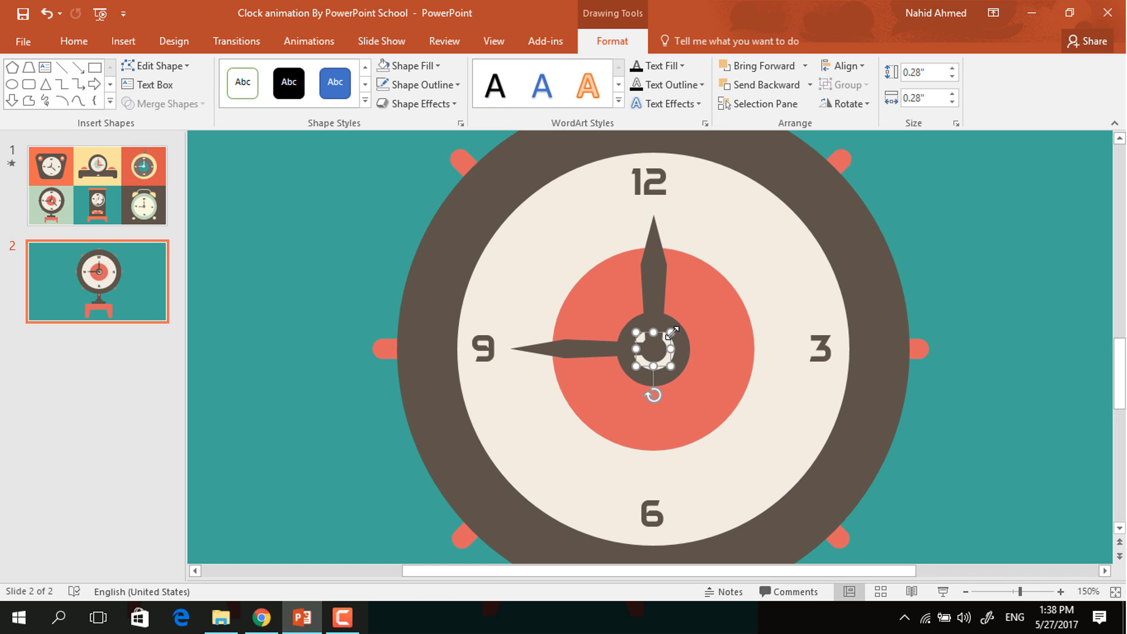
pyautogui.rightClick(670, 351)
pyautogui.moveTo(784, 176)
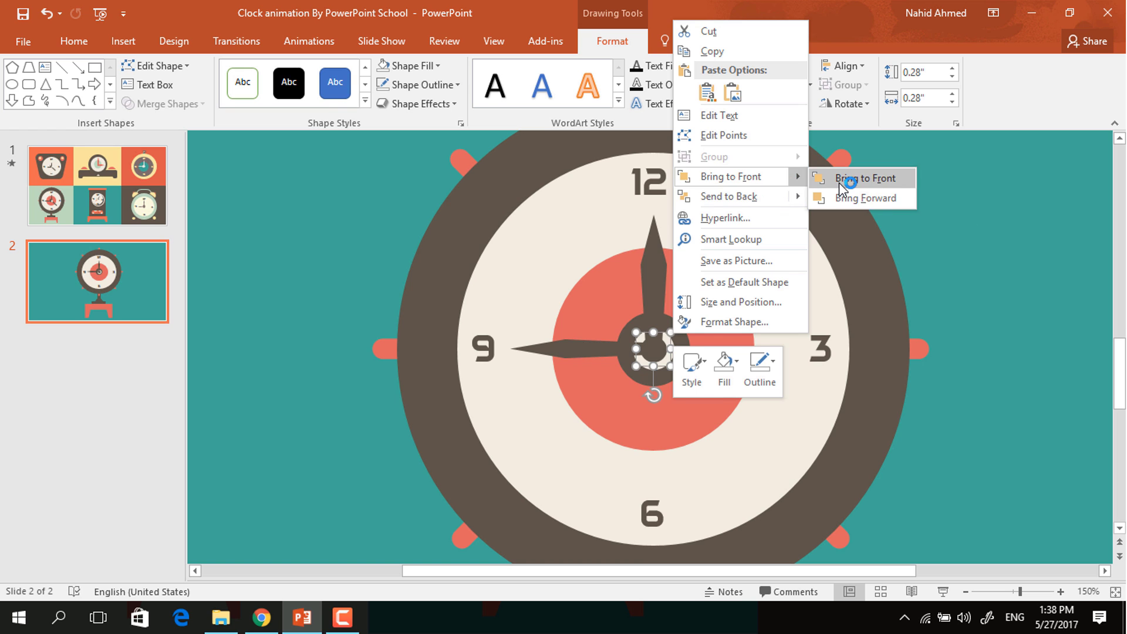
pyautogui.click(840, 182)
pyautogui.click(964, 297)
# Add a Spin animation to the grouped hand pointing to 9 and set its duration to 6 seconds
pyautogui.scroll(-8, 963, 297)
pyautogui.click(615, 302)
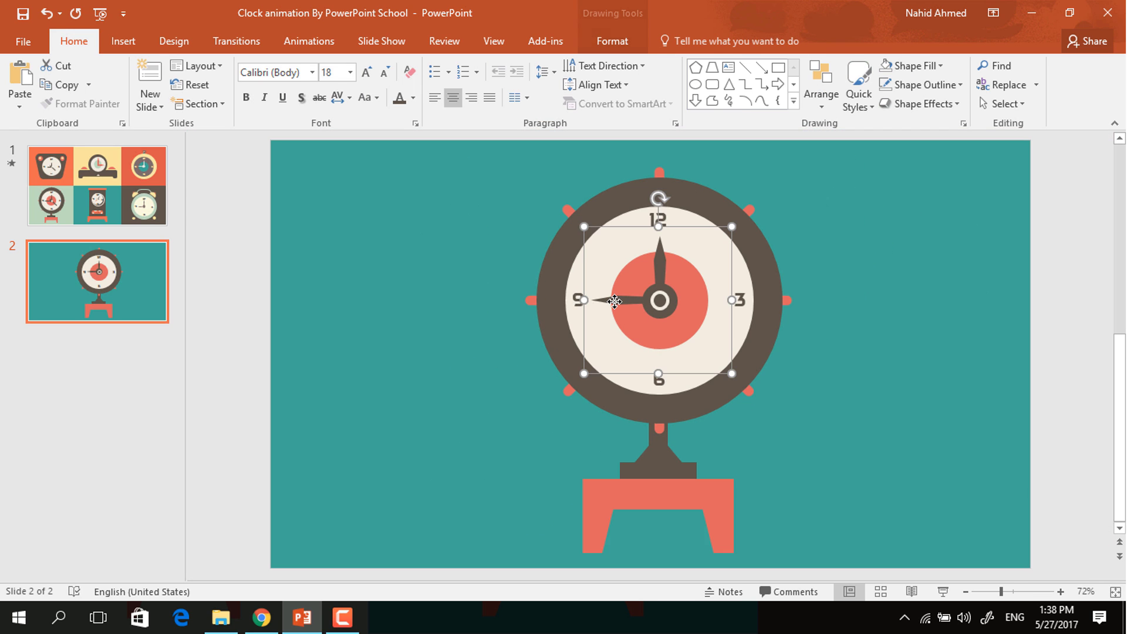
pyautogui.click(332, 44)
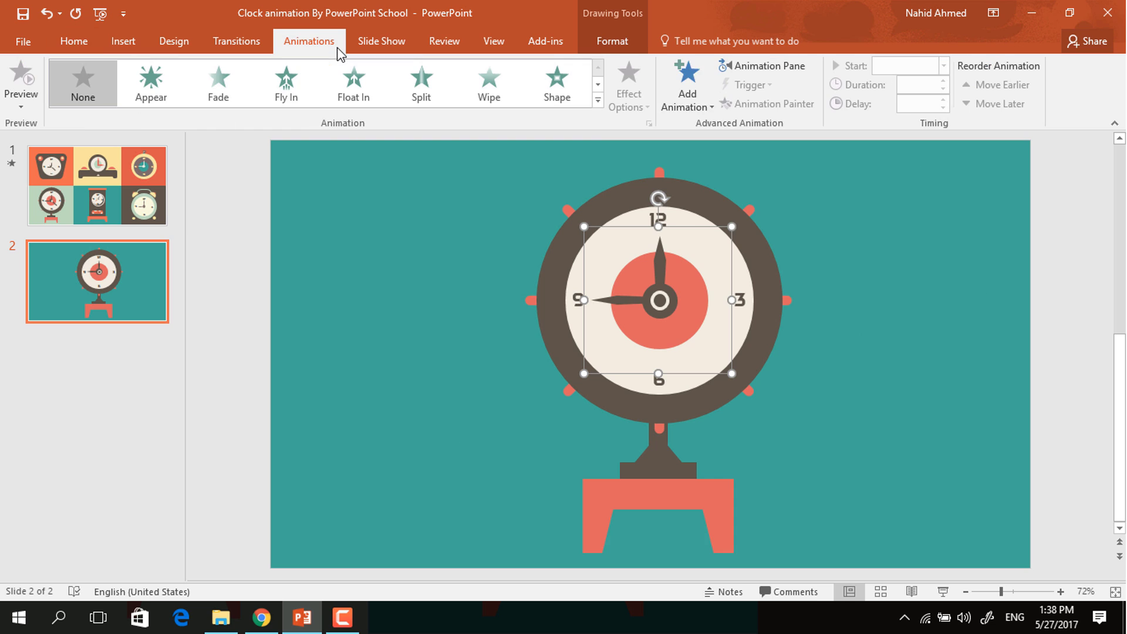
pyautogui.click(687, 100)
pyautogui.click(910, 318)
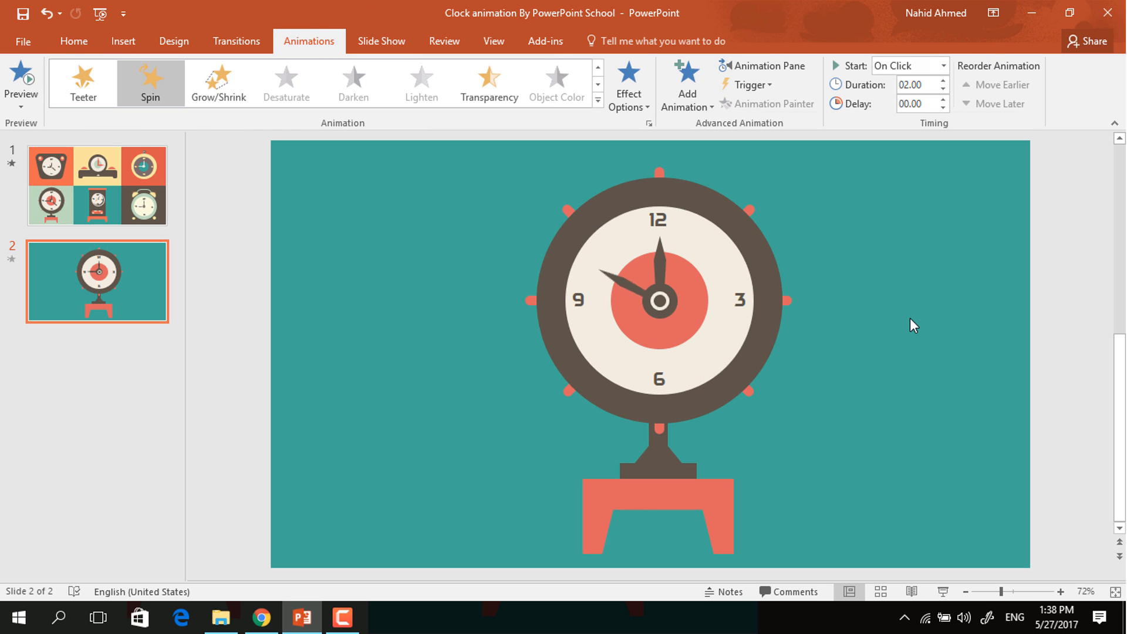
pyautogui.doubleClick(928, 85)
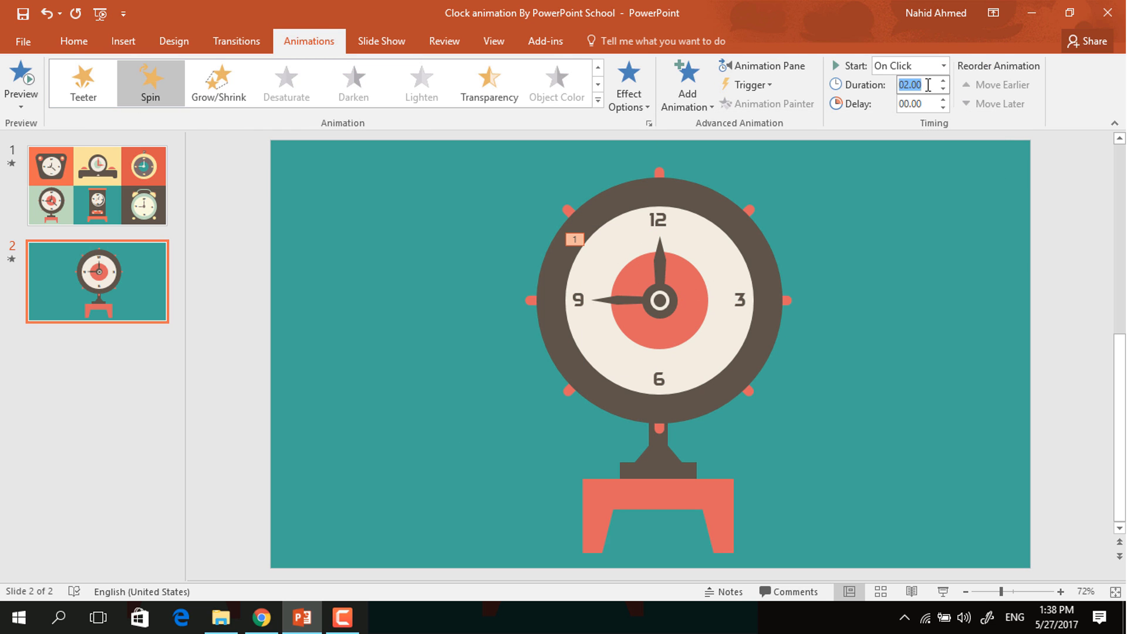
pyautogui.write('6')
pyautogui.press('Return')
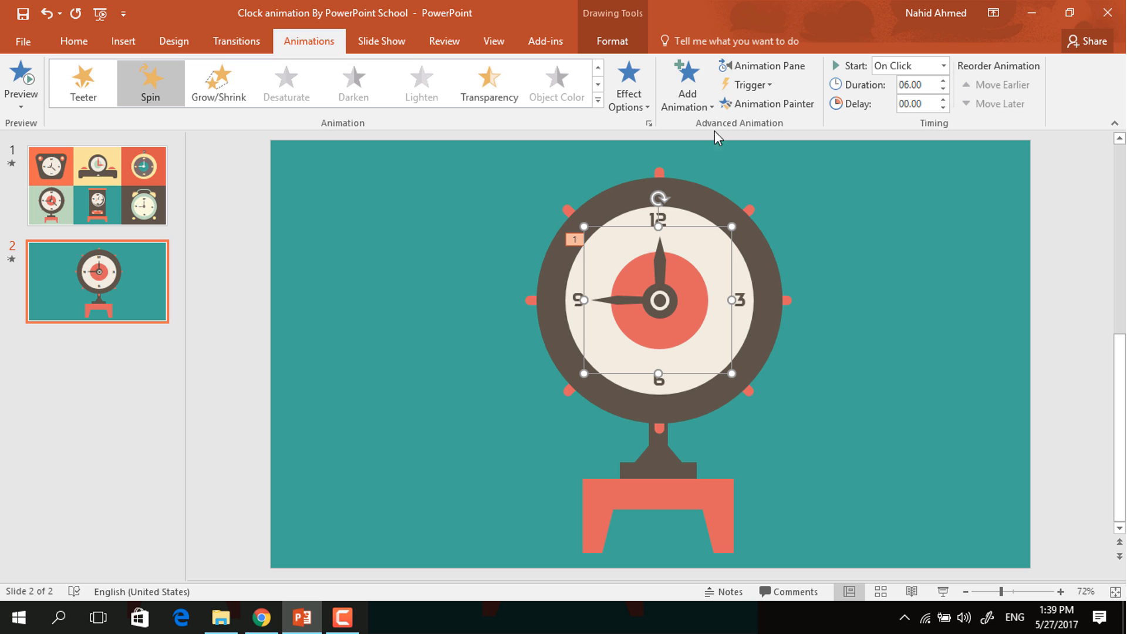
# Show the list of animations and set the hand's Spin effect to repeat Until End of Slide
pyautogui.click(784, 65)
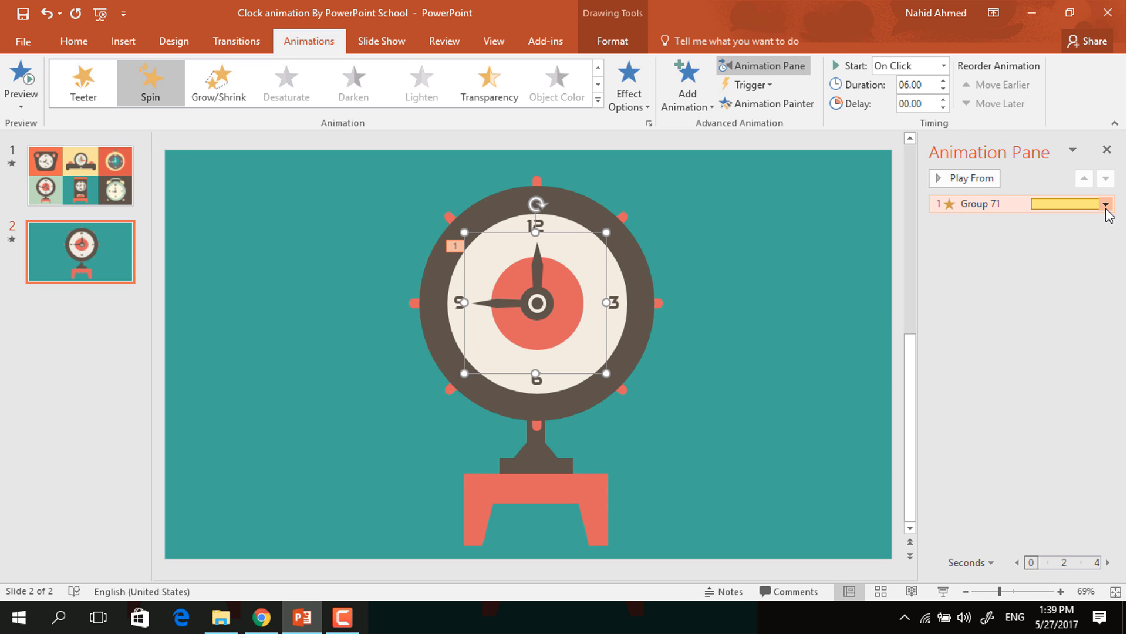
pyautogui.click(1106, 205)
pyautogui.click(1060, 287)
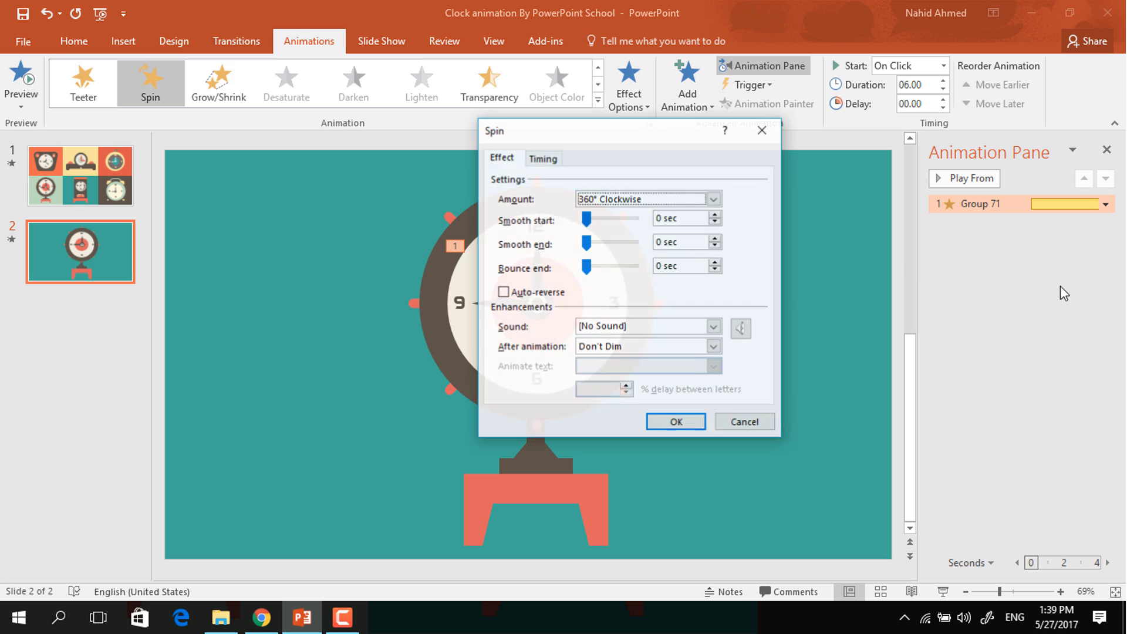
pyautogui.click(542, 158)
pyautogui.click(650, 241)
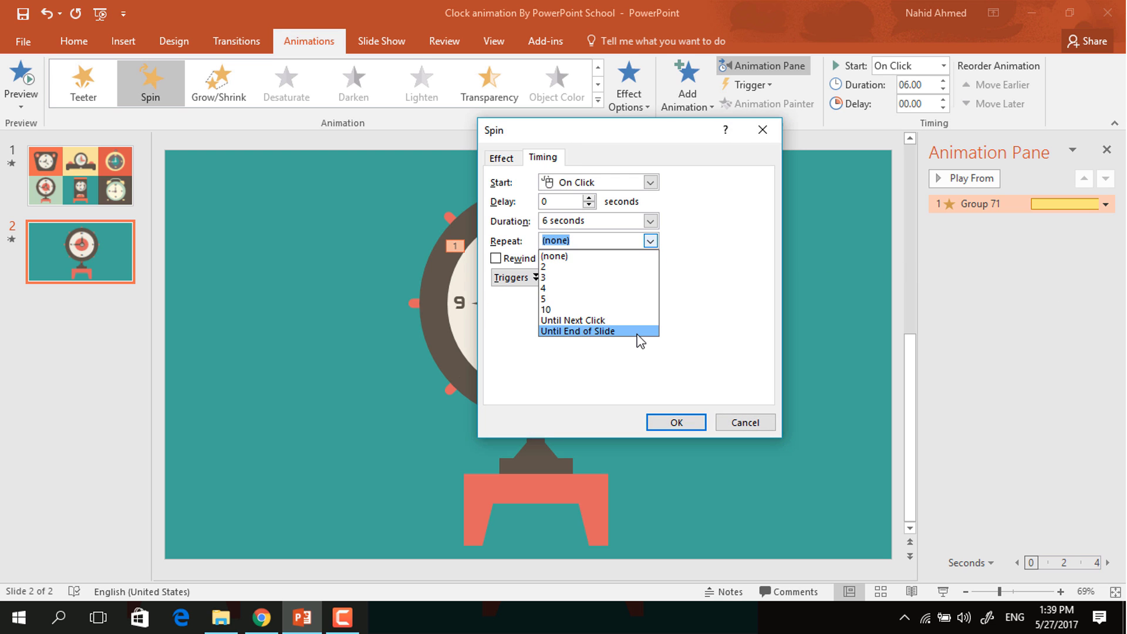
pyautogui.click(638, 333)
pyautogui.click(682, 426)
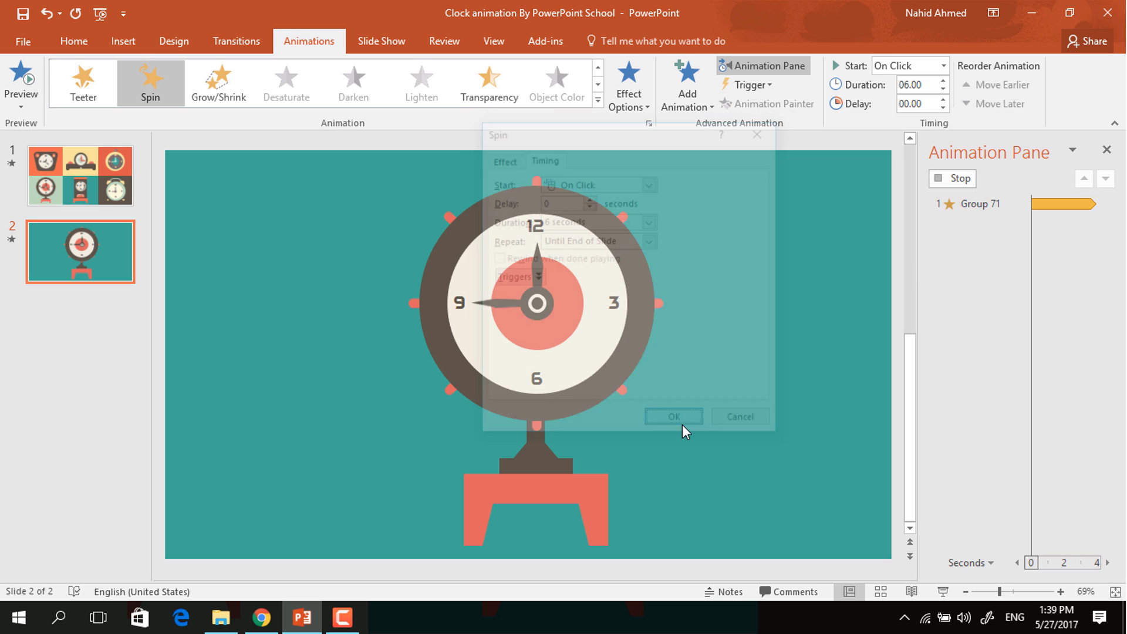
# Copy the Spin animation from the hand pointing to 9 onto the upright hand with the Animation Painter
pyautogui.click(502, 303)
pyautogui.click(771, 103)
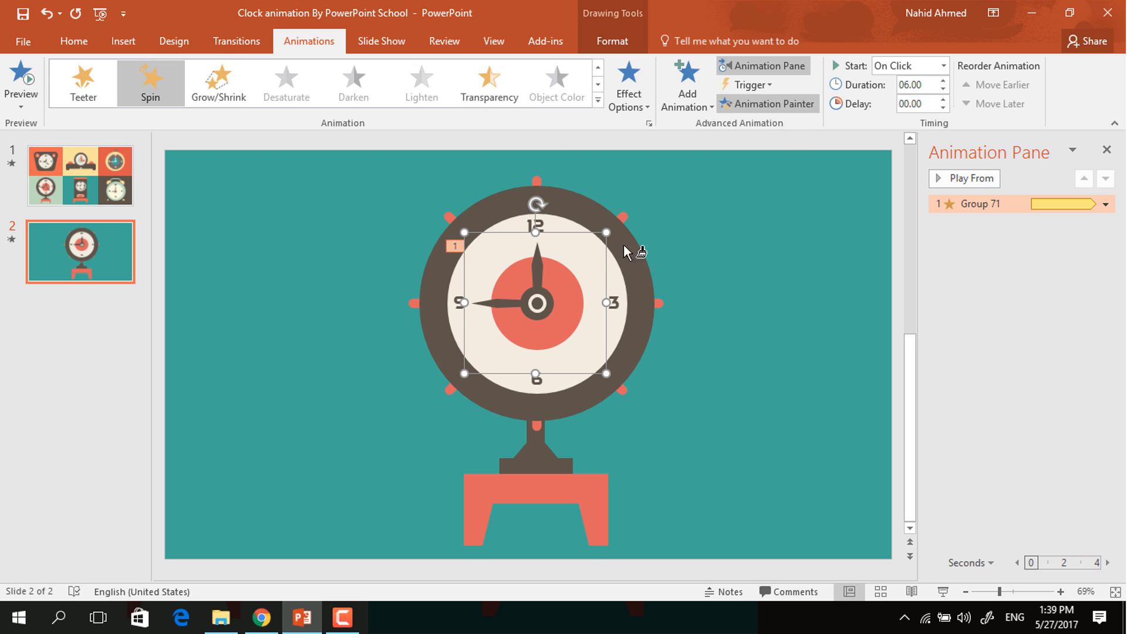
pyautogui.click(538, 261)
# Set the upright hand's Spin animation to start With Previous and its duration to 36 seconds
pyautogui.click(943, 66)
pyautogui.click(906, 98)
pyautogui.doubleClick(928, 87)
pyautogui.write('36')
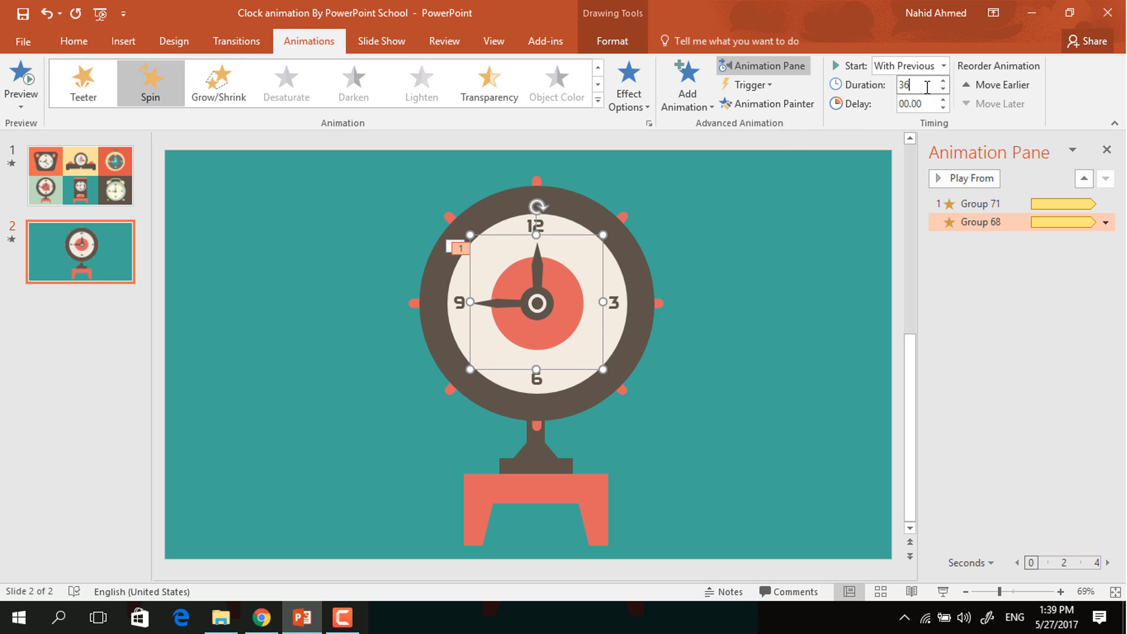